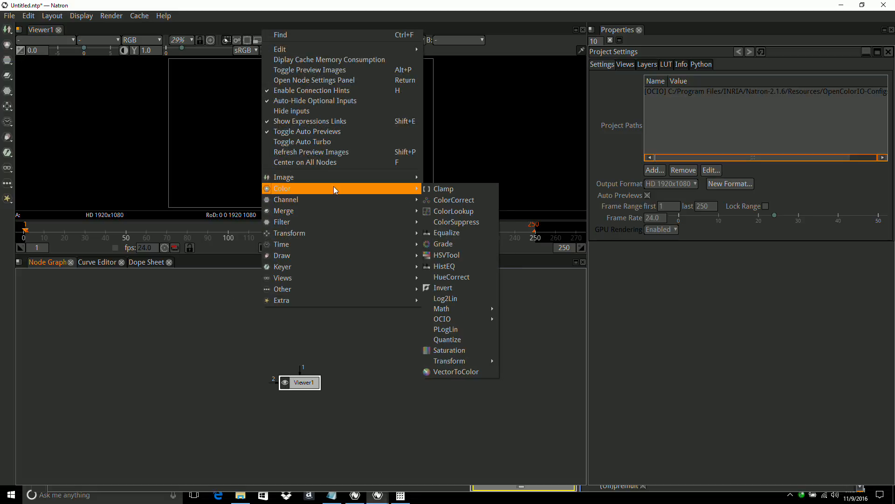
Add a Read node that loads GDAL_IMG_2_GeoTIFF.tif from the IMG_Output folder, and move it up away from the viewer node
mouse_move(335, 178)
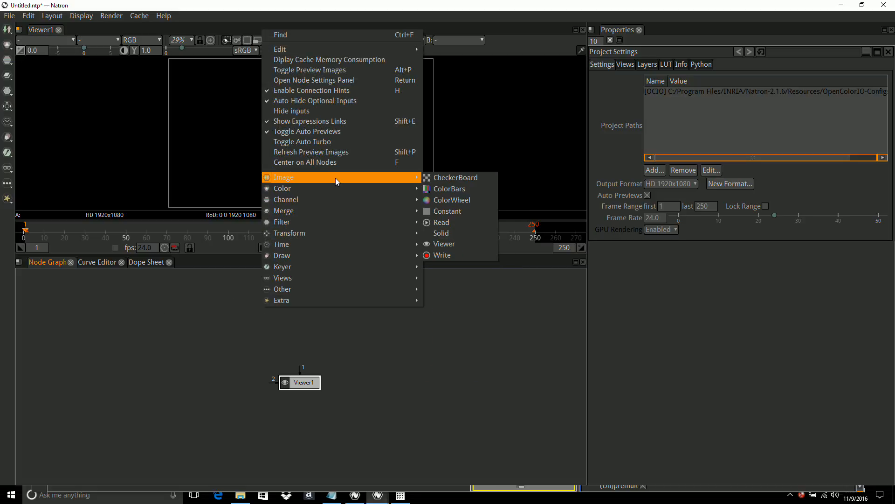
click(446, 225)
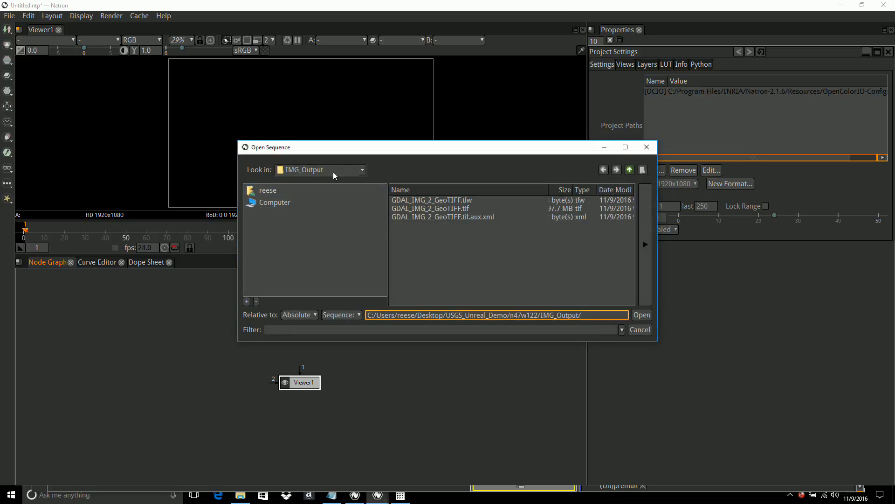
click(364, 170)
click(496, 208)
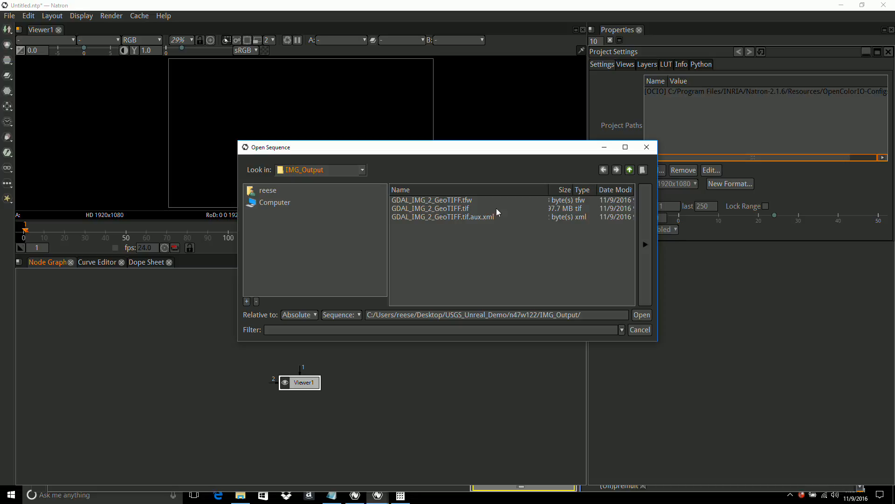
click(464, 209)
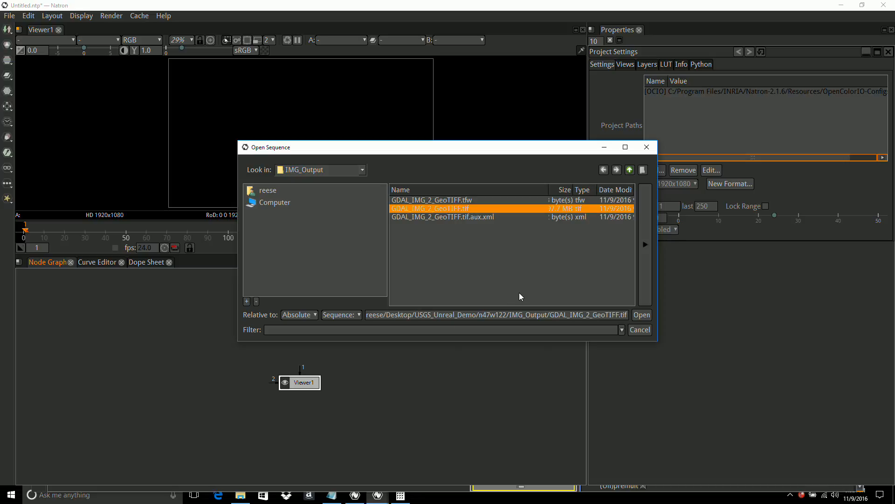
click(641, 315)
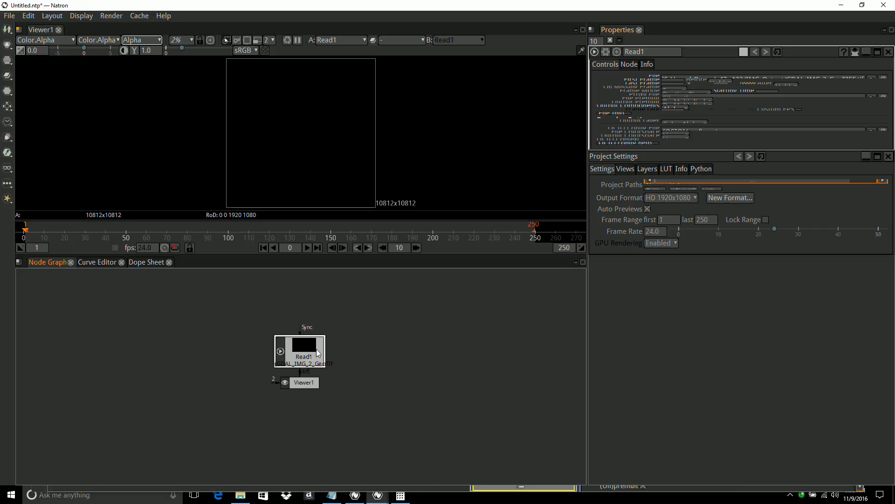
drag(303, 346, 303, 308)
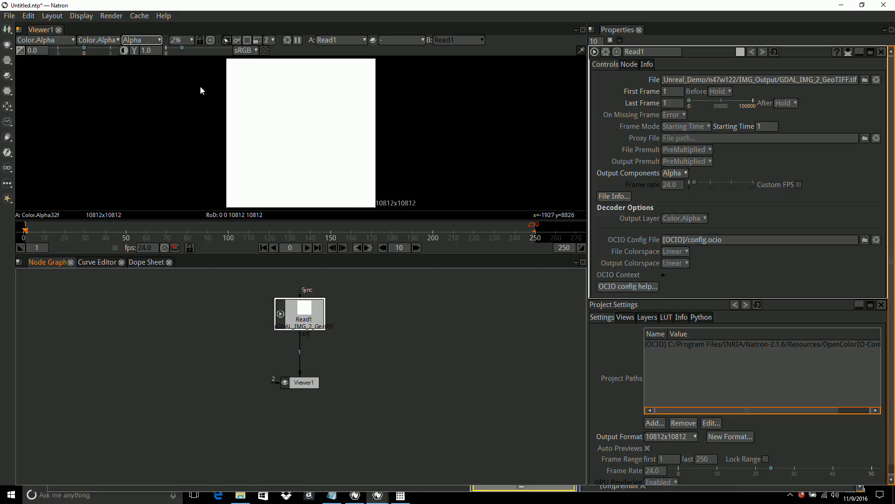
Preview the loaded GeoTIFF with the viewer's auto-contrast on, and switch auto-contrast off again
click(124, 50)
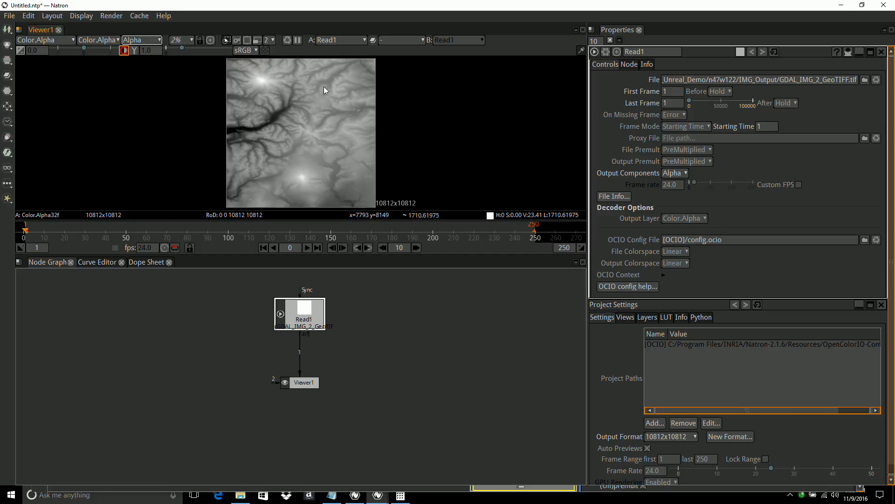
click(124, 51)
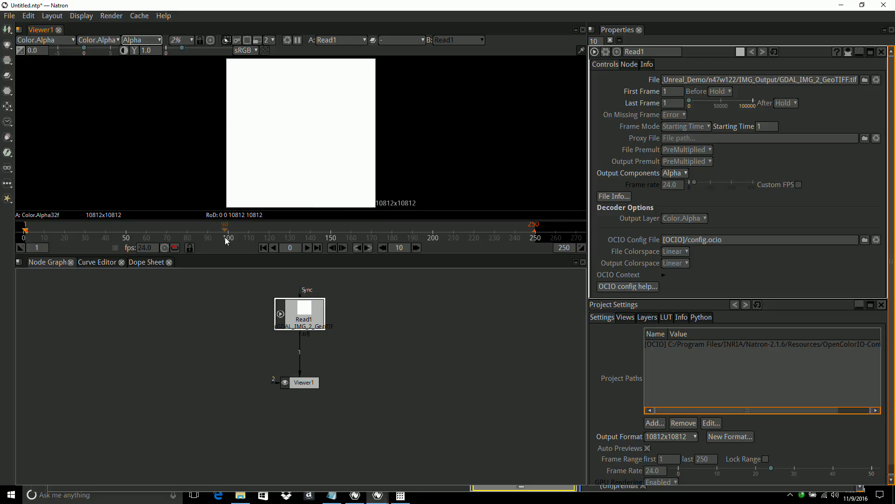
Add an ImageStatistics node fed by Read1, set it beside the main chain, and reconnect the viewer directly to Read1
right_click(309, 316)
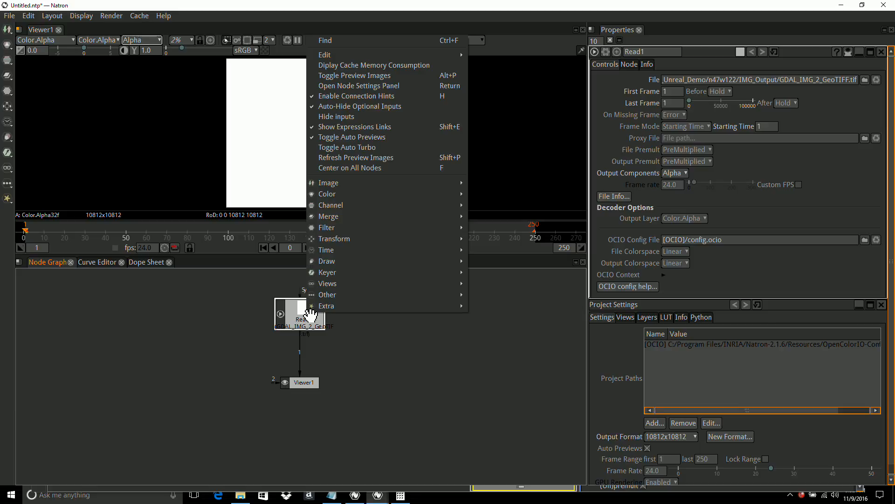
mouse_move(372, 293)
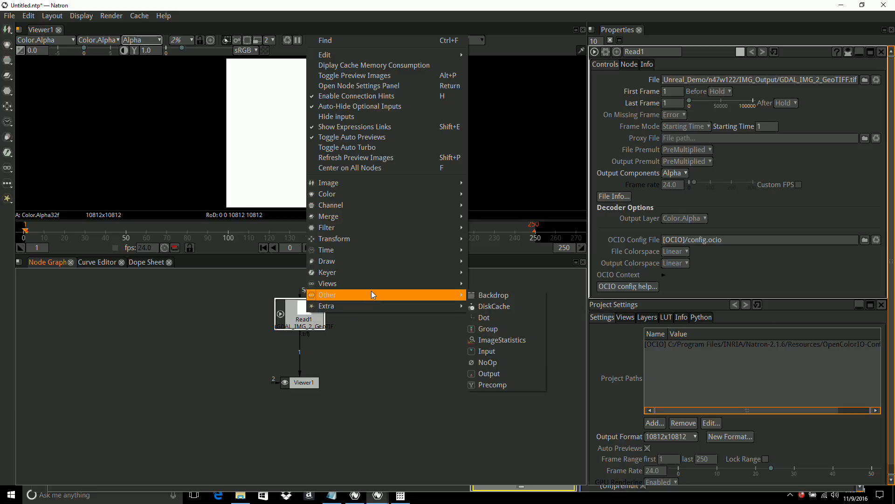
click(502, 340)
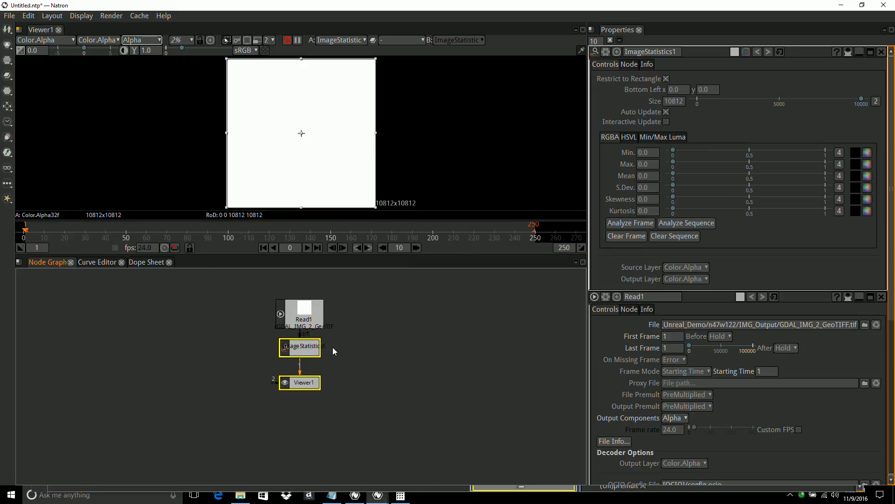
drag(310, 346, 400, 338)
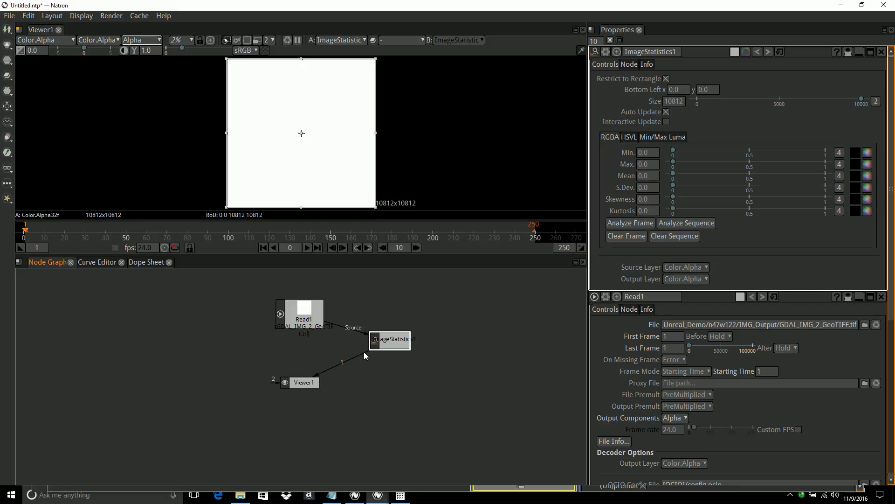
drag(364, 352, 301, 319)
click(303, 315)
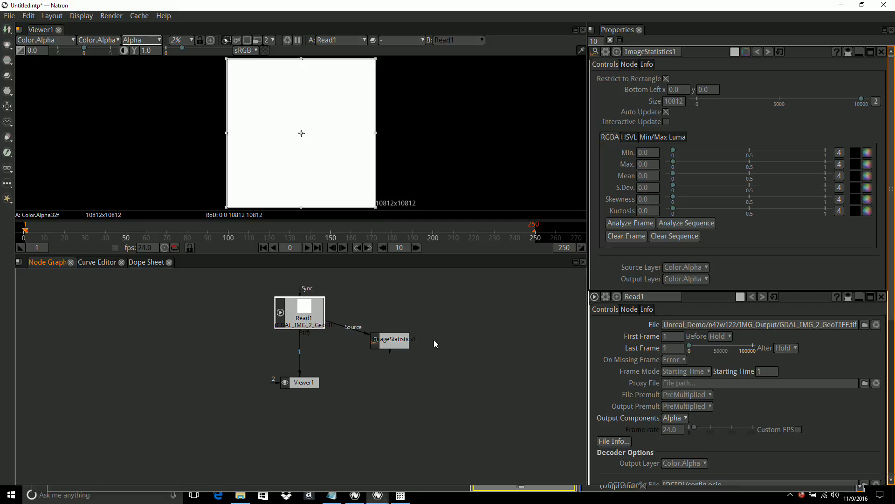
Analyze the frame with the ImageStatistics node and record "min a = 263.2258" in Notepad
click(397, 340)
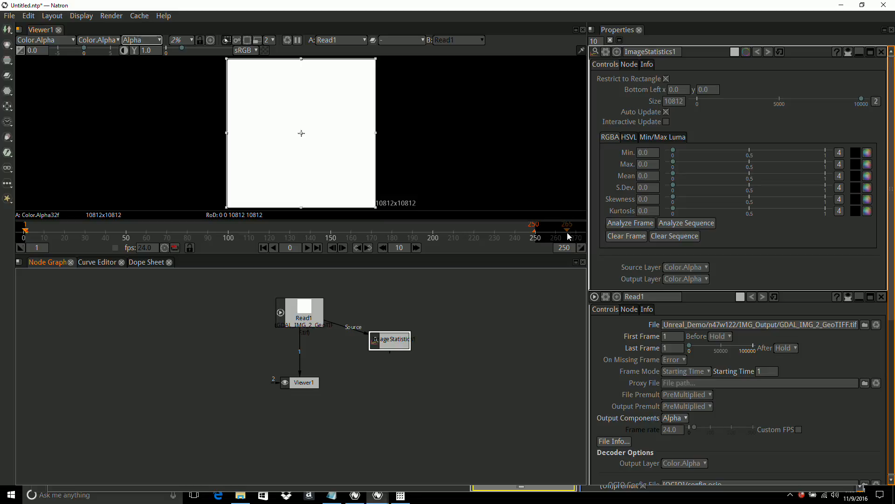
click(633, 223)
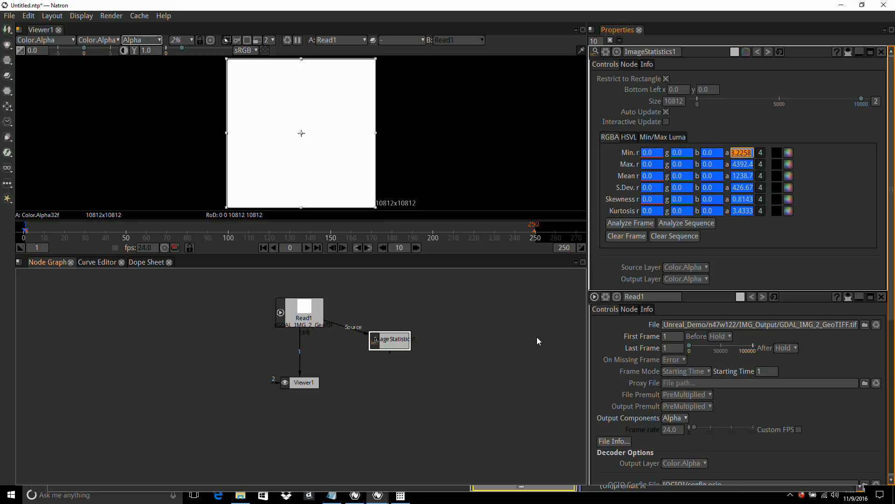
click(332, 496)
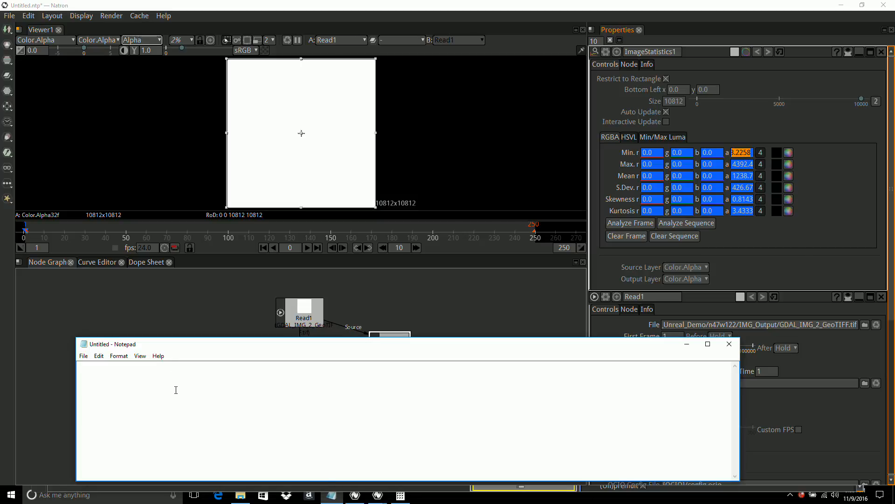
text(min a = 263.2258)
click(474, 297)
Move Read1 further up, insert a Math Add node after it, and place the new node midway above the viewer node
click(304, 314)
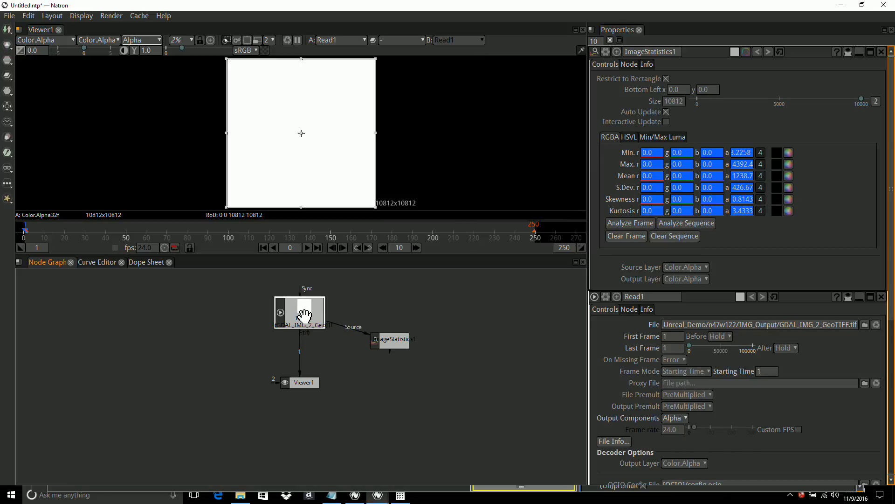
drag(304, 315, 304, 299)
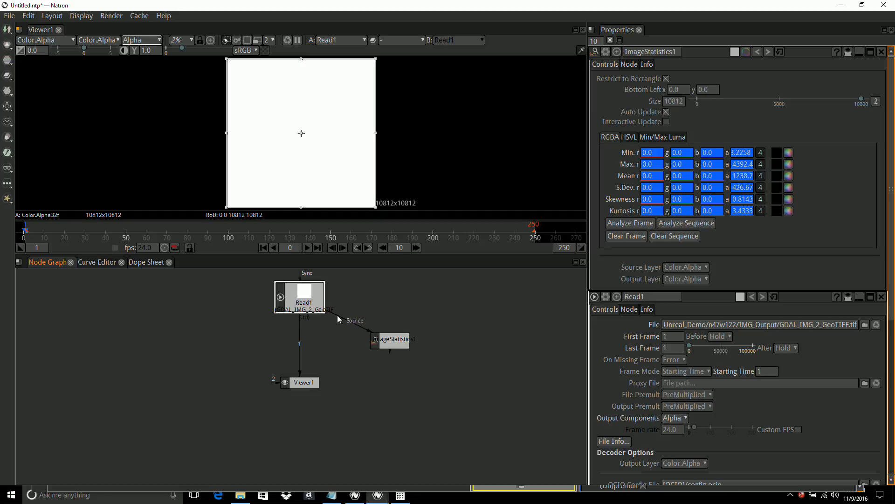
right_click(308, 299)
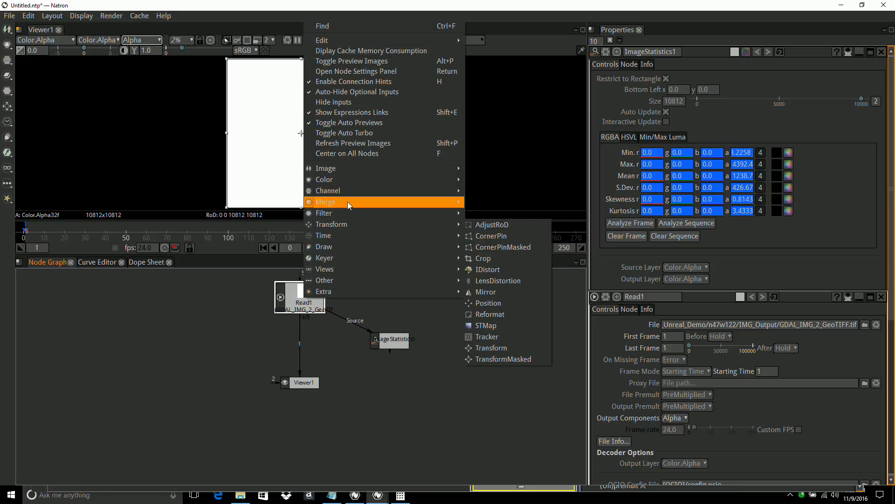
mouse_move(350, 187)
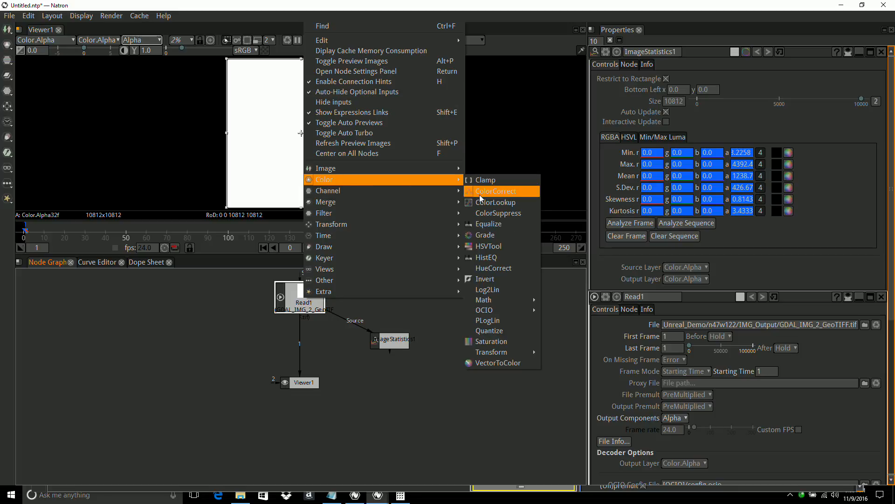
mouse_move(496, 300)
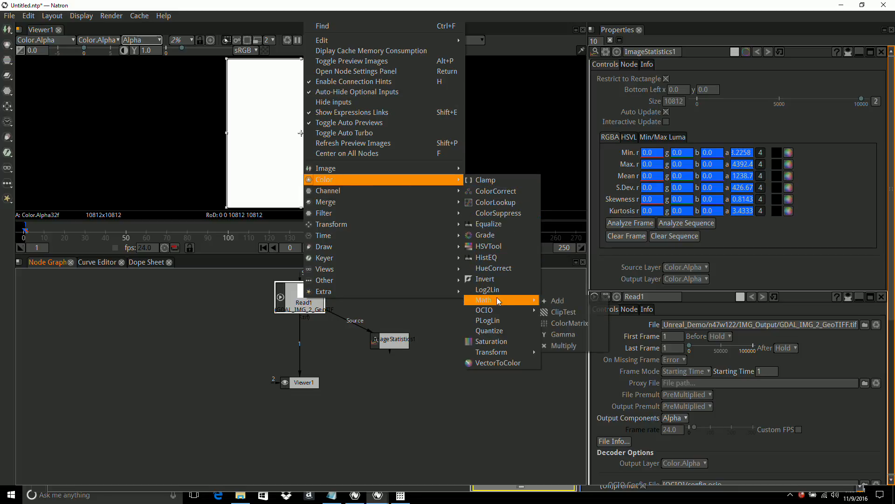
click(557, 301)
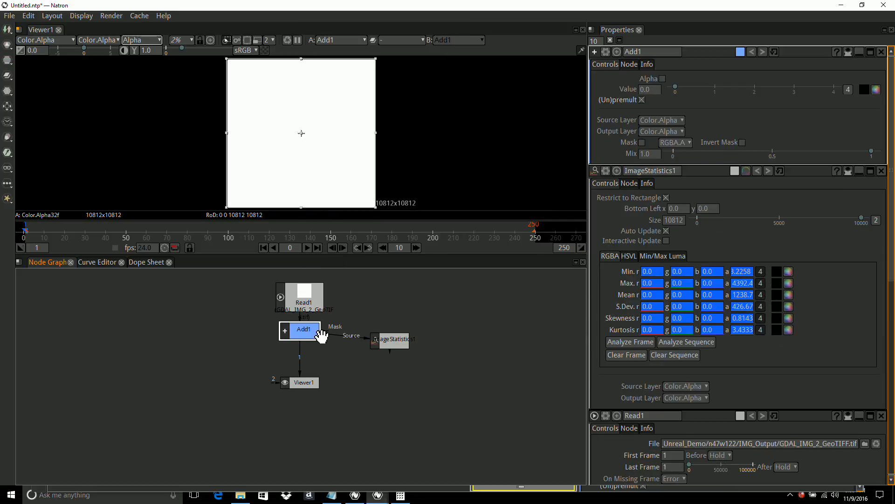
drag(309, 339, 310, 347)
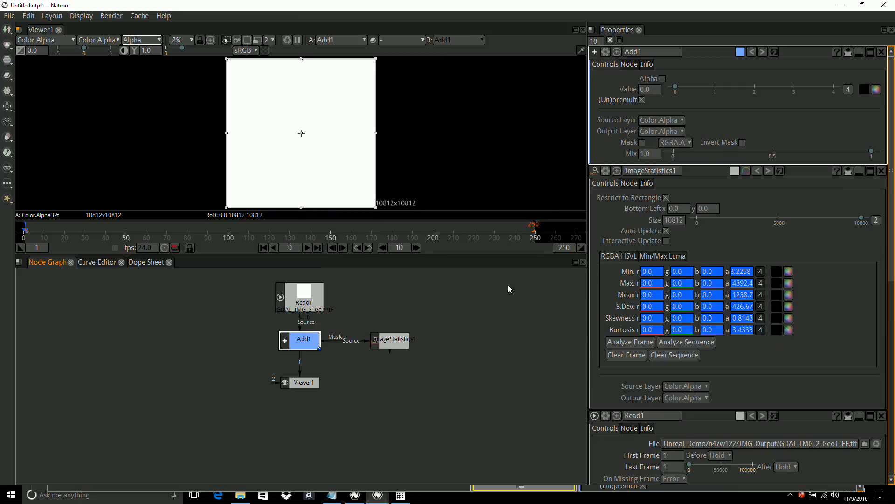
Enable the alpha channel in the Add node and set its value to -263.2258
click(663, 79)
click(643, 89)
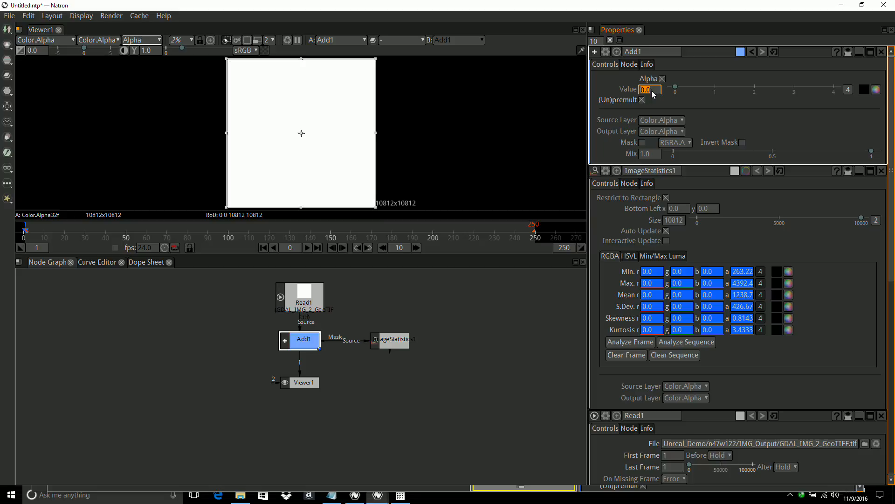
double_click(650, 89)
text(3.2258)
click(494, 316)
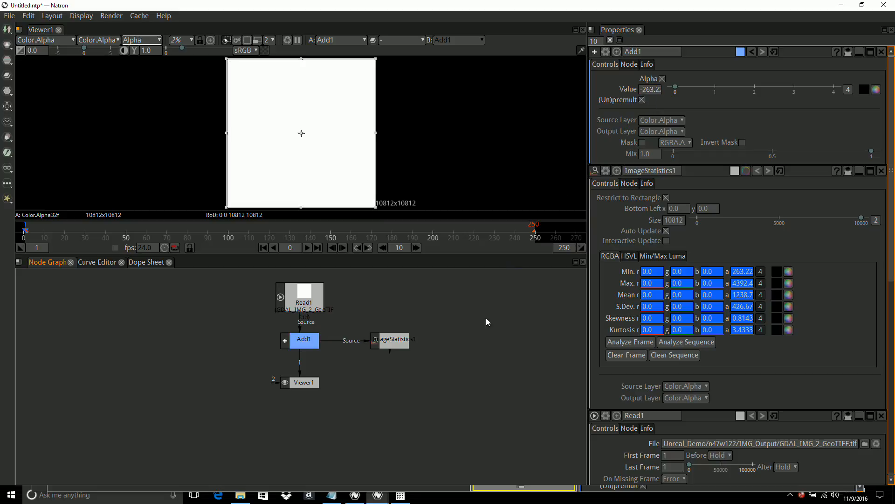
key(Tab)
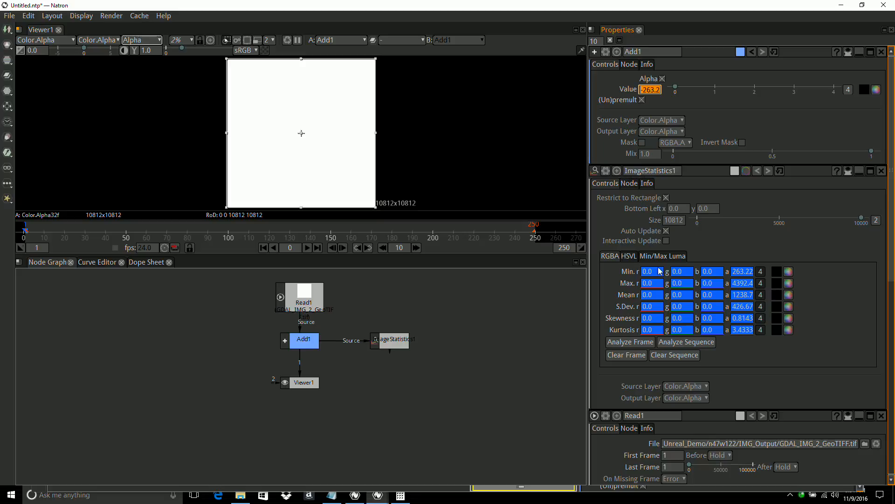
Re-analyze the frame in ImageStatistics and record the alpha maximum 4129.2144 below the minimum in Notepad
click(635, 342)
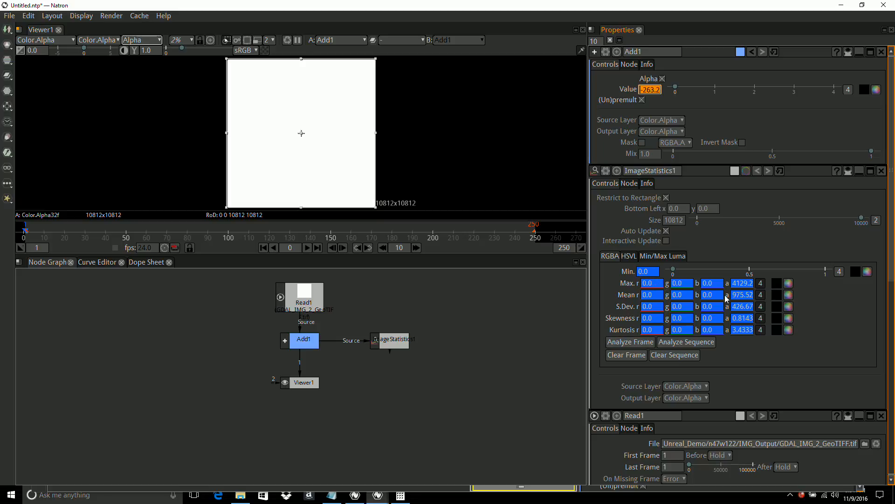
click(738, 284)
click(329, 493)
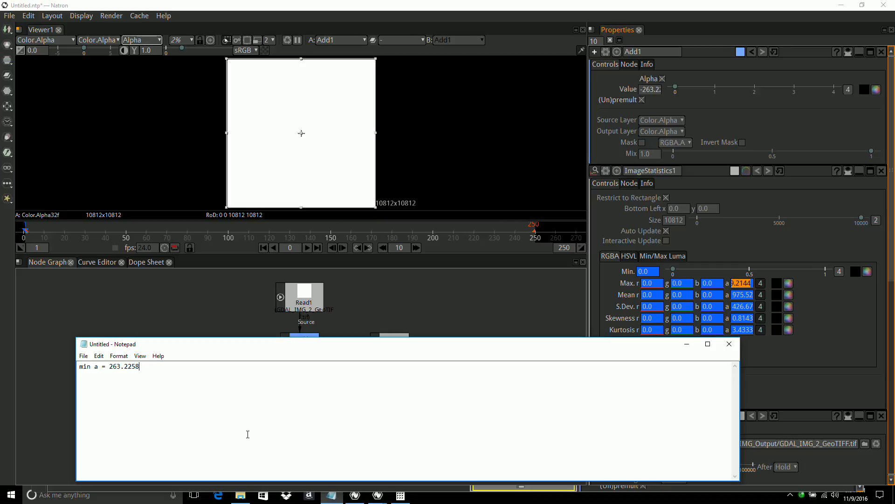
key(Return)
key(Return)
text(max s =)
text(4129.2144)
click(475, 286)
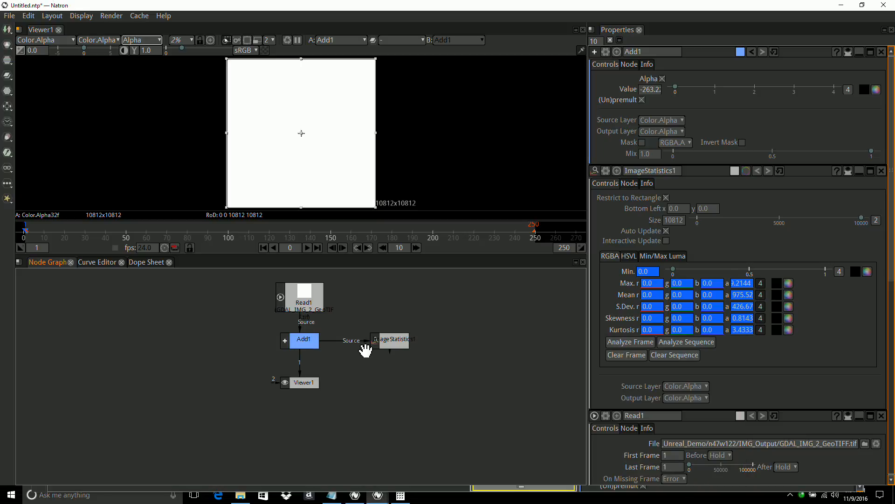
Move the ImageStatistics node farther from the main chain and disconnect its source from Add1
drag(393, 344, 430, 343)
drag(333, 340, 392, 362)
Insert a ColorCorrect node after Add1 and move the viewer node down to make room for it
click(303, 347)
right_click(305, 347)
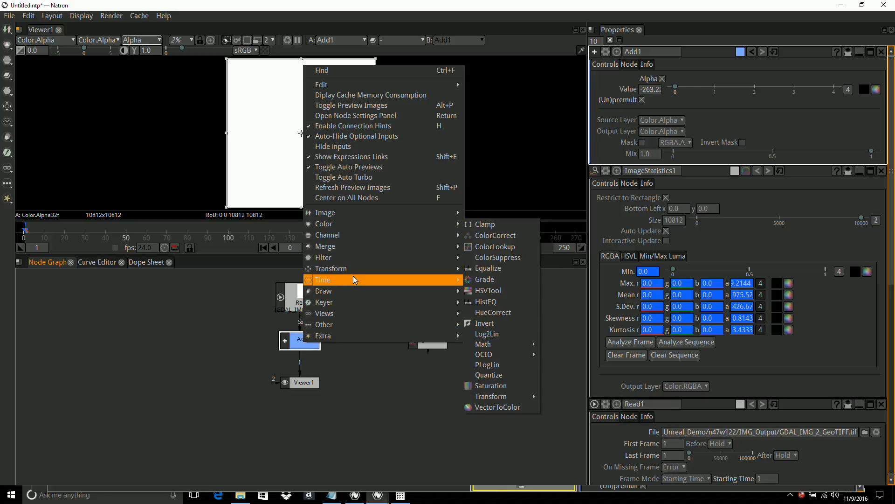
mouse_move(353, 273)
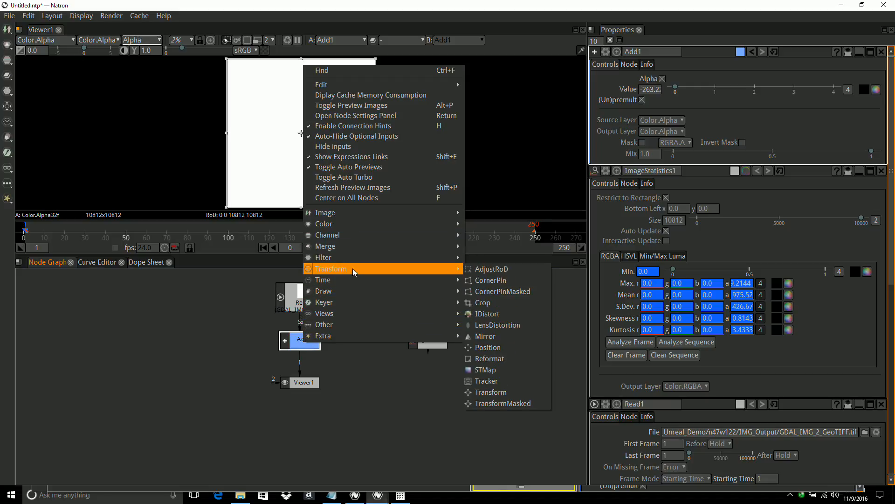
mouse_move(343, 226)
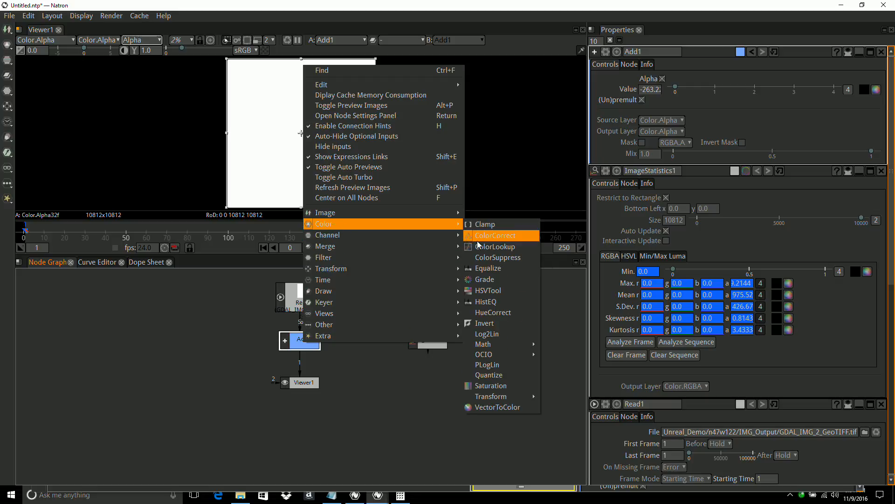
click(498, 236)
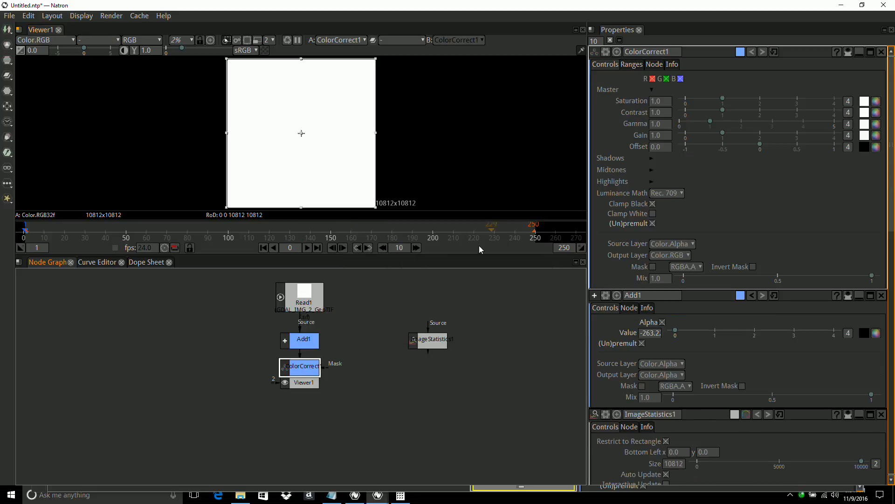
drag(308, 388, 303, 424)
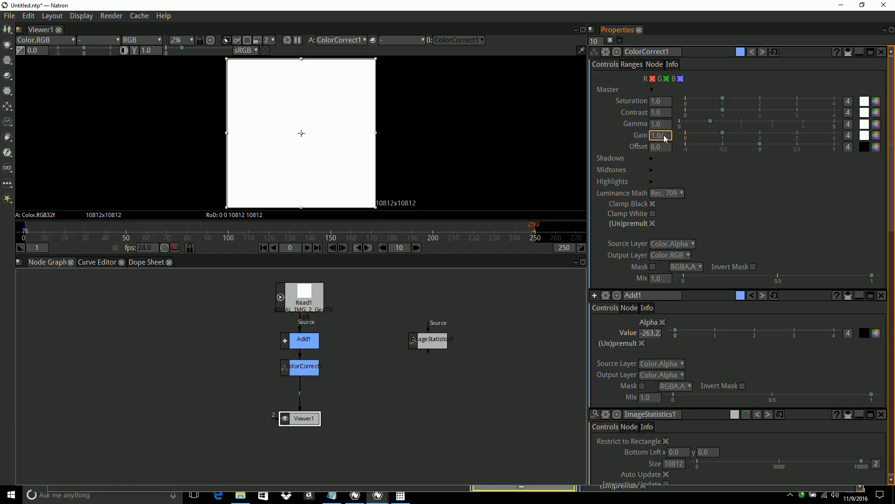
Set the ColorCorrect node's Master gain to 1.0/4129.2144
key(ctrl+v)
key(Return)
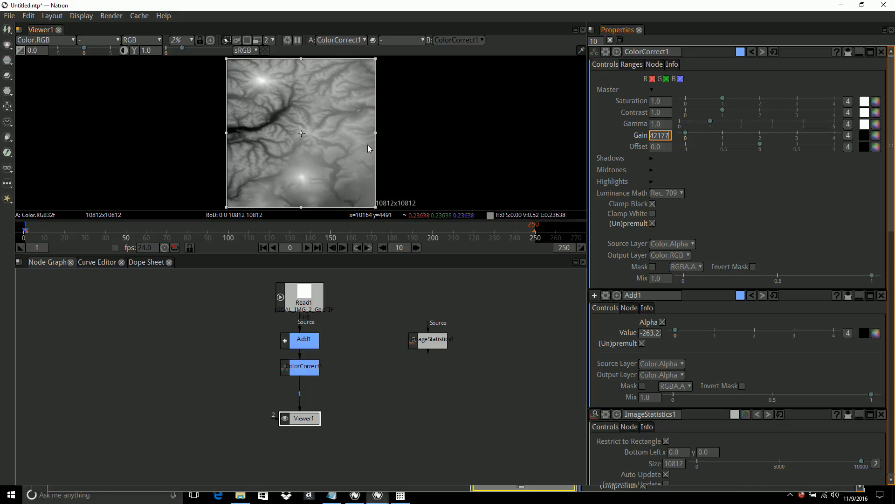
In File Explorer, open the n47w122 folder and preview imgn47w122_13_thumb.jpg to check the terrain's proportions
click(242, 499)
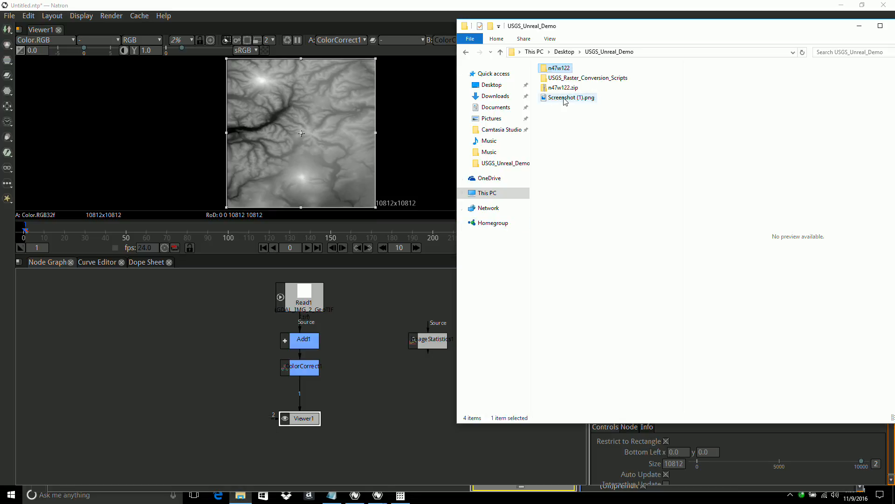
double_click(559, 70)
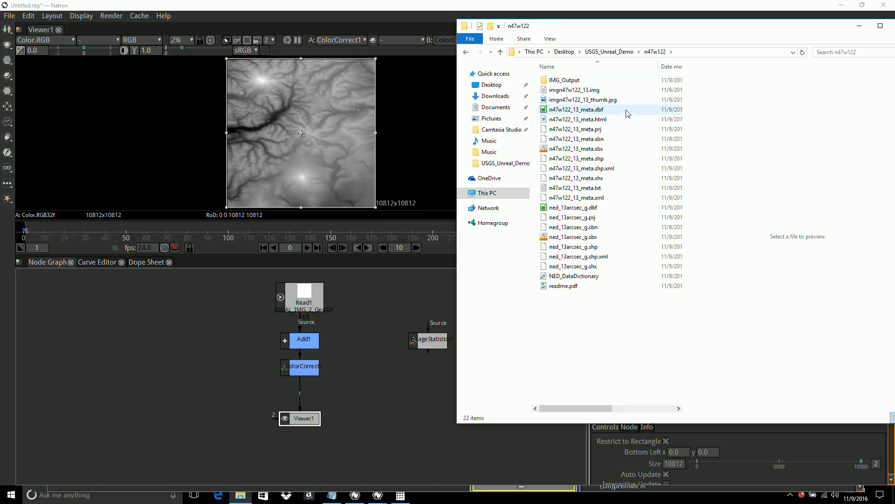
click(584, 101)
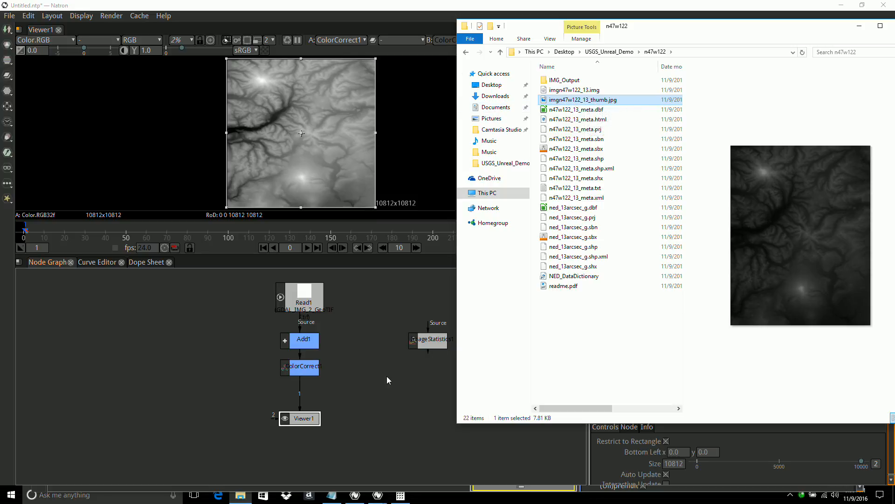
Switch to Calculator and divide 300 by 385 to get the image's aspect ratio
click(400, 496)
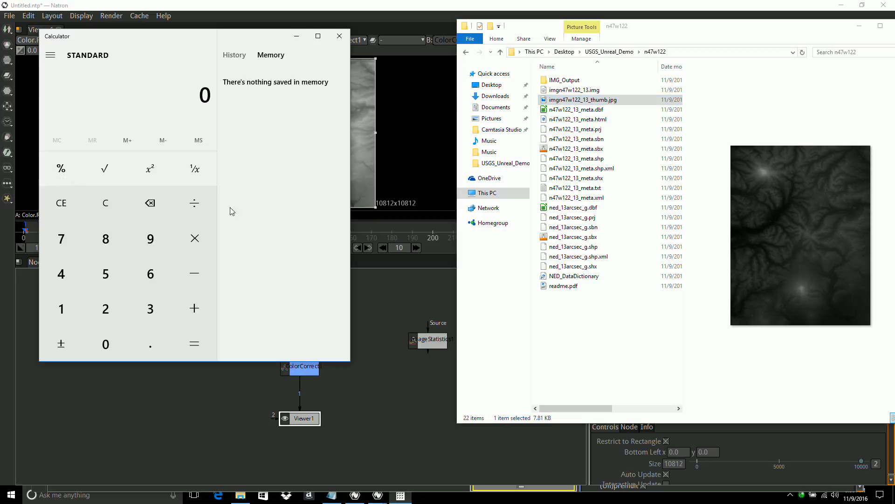
text(300)
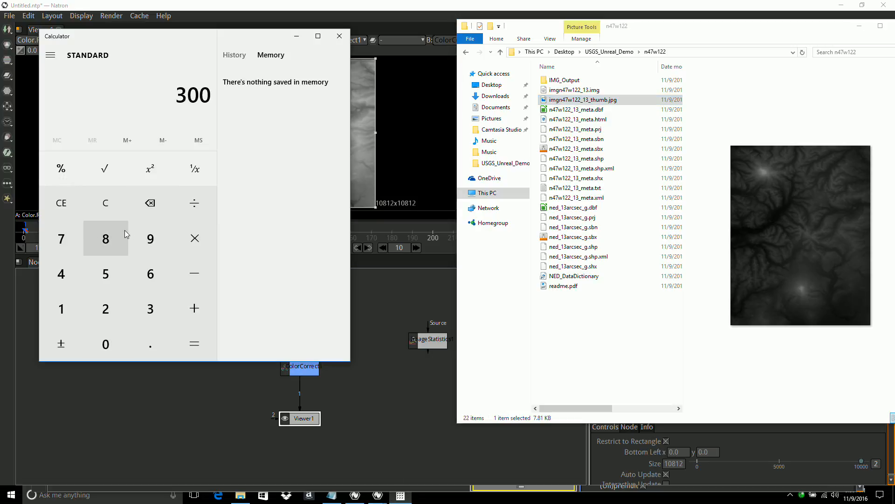
key(slash)
text(385)
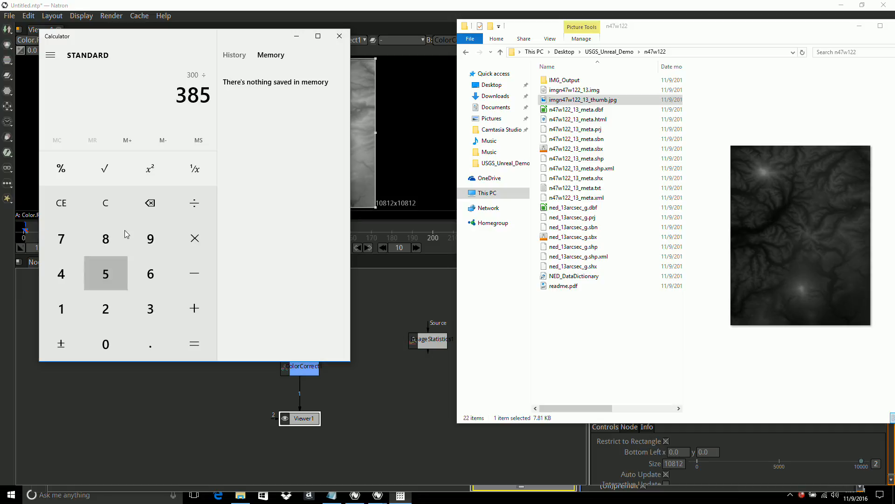
key(Return)
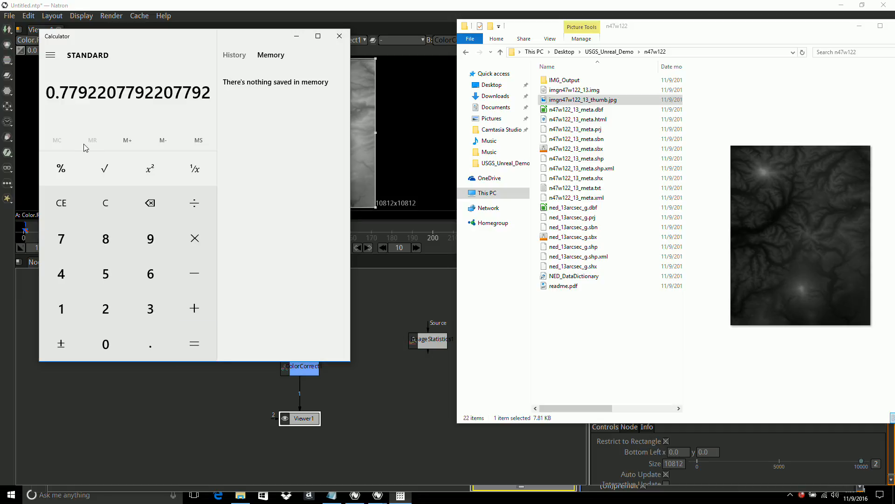
Record ratio = 0.7792 below the maximum in Notepad and select the number for reuse
click(331, 494)
text(ra)
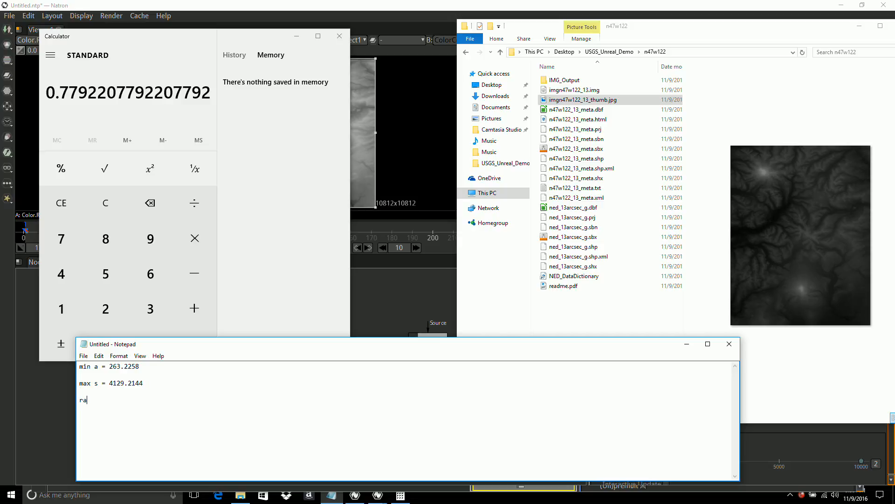
text(tio = 0.7792)
drag(132, 400, 111, 400)
Return to Natron and insert a Reformat node after ColorCorrect1
click(394, 7)
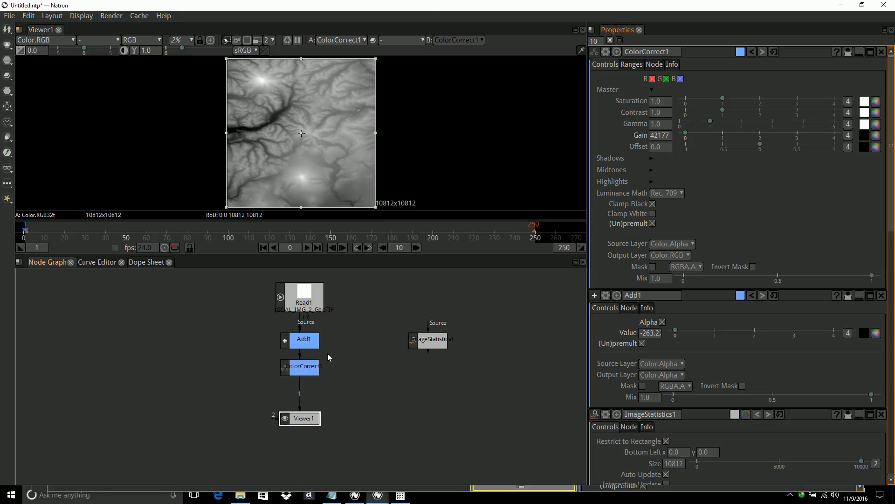
click(301, 372)
right_click(303, 374)
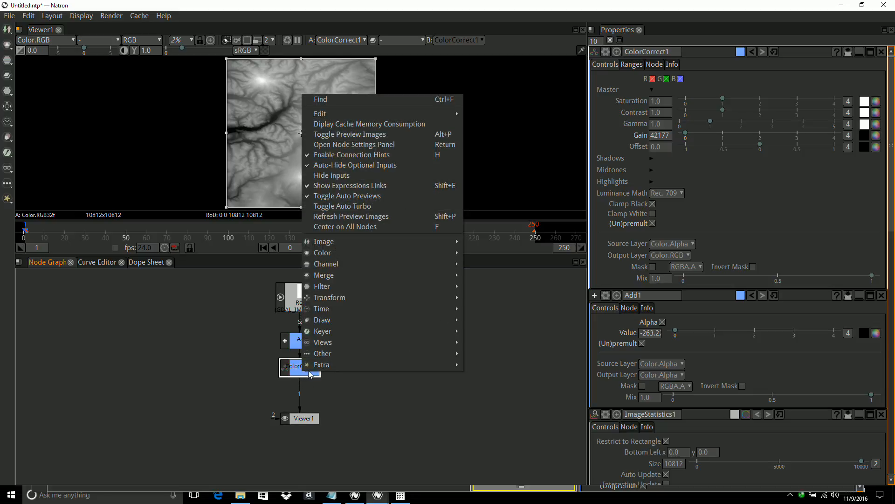
mouse_move(363, 300)
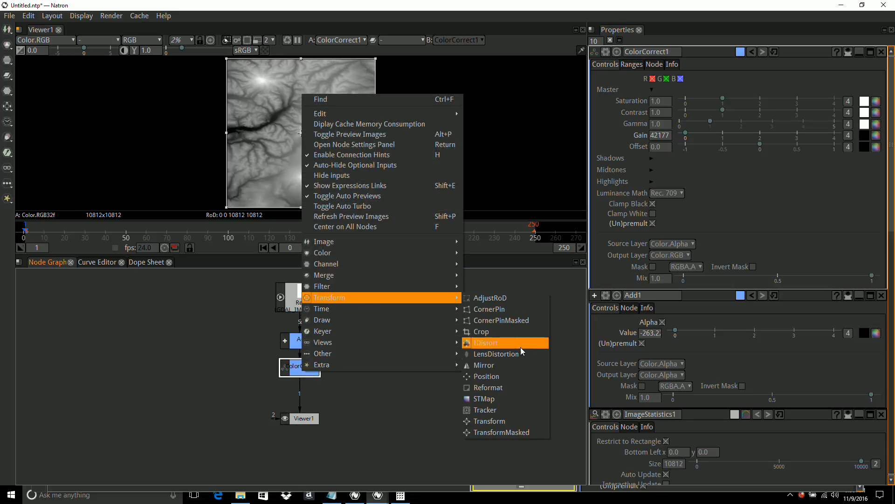
click(491, 387)
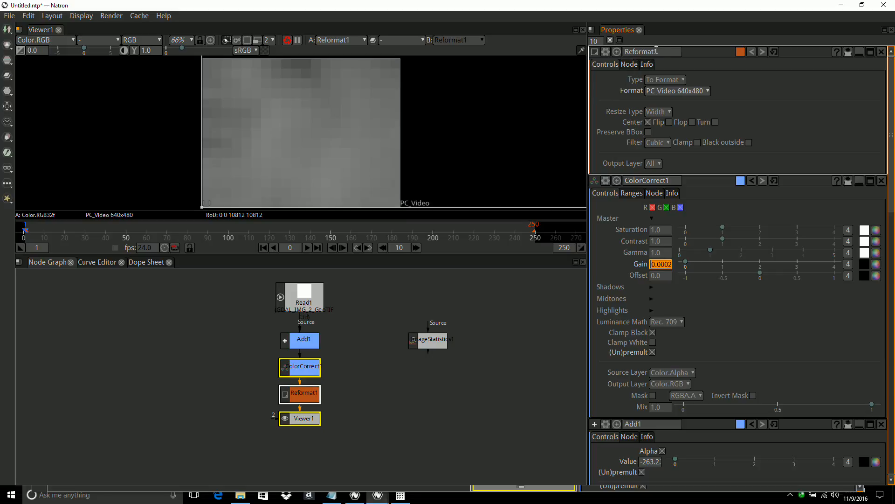
Set Reformat1's type to Scale with separate axes, its x scale to 0.7792 and its resize type to Distort
click(683, 80)
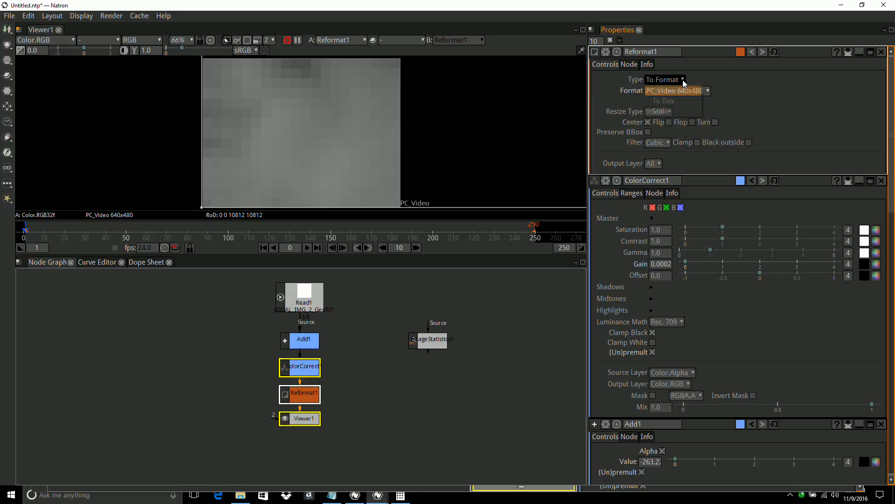
click(668, 110)
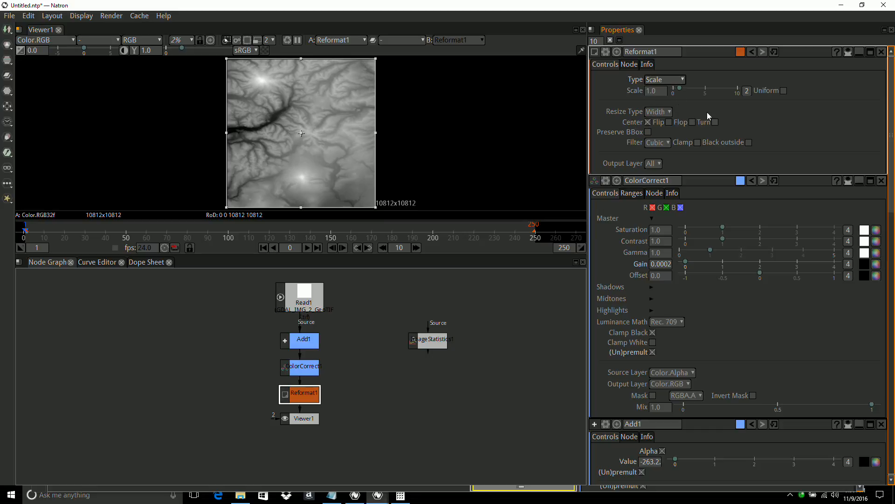
click(746, 90)
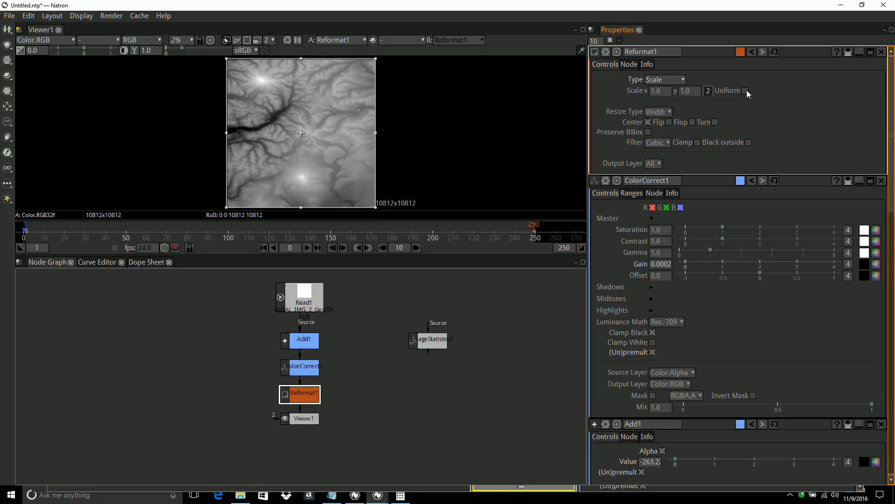
click(663, 92)
text(1.7792)
key(Return)
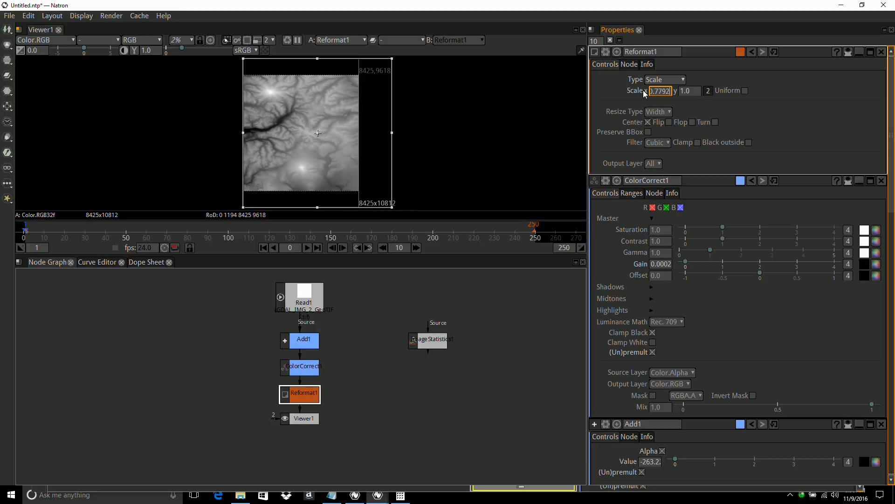
click(669, 113)
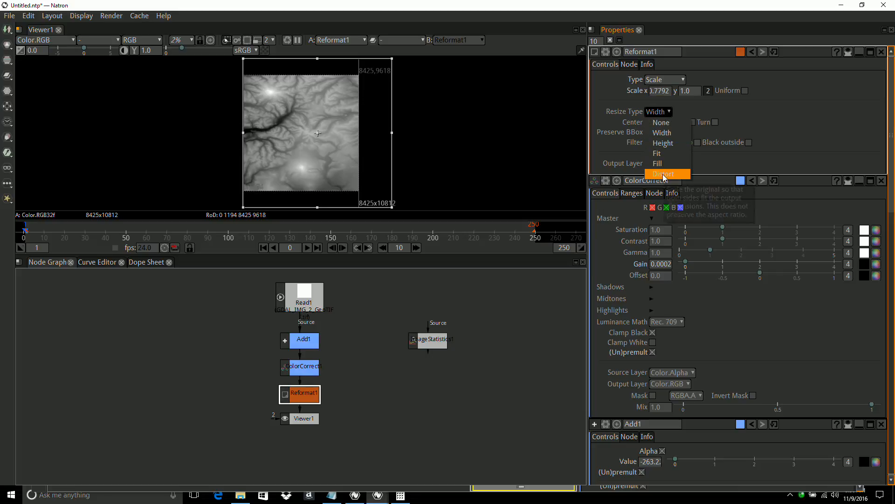
click(665, 177)
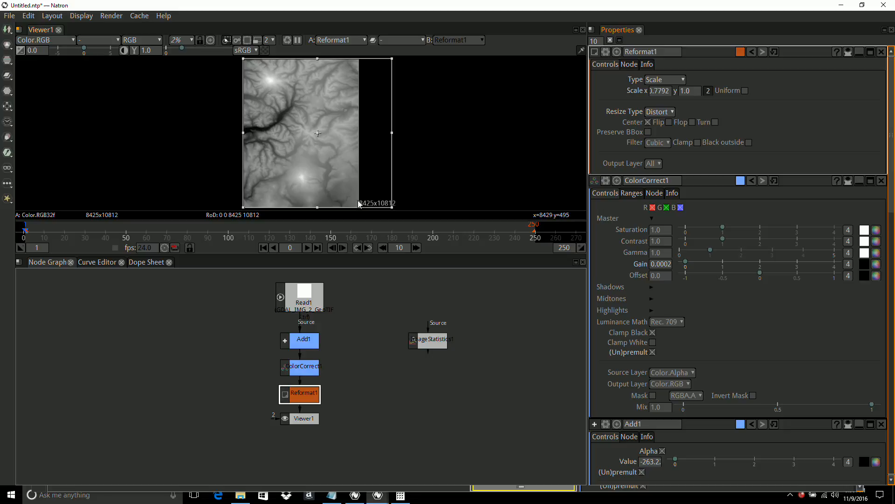
Move the Viewer1 node down to make room and insert a Crop node after Reformat1
drag(303, 419, 303, 451)
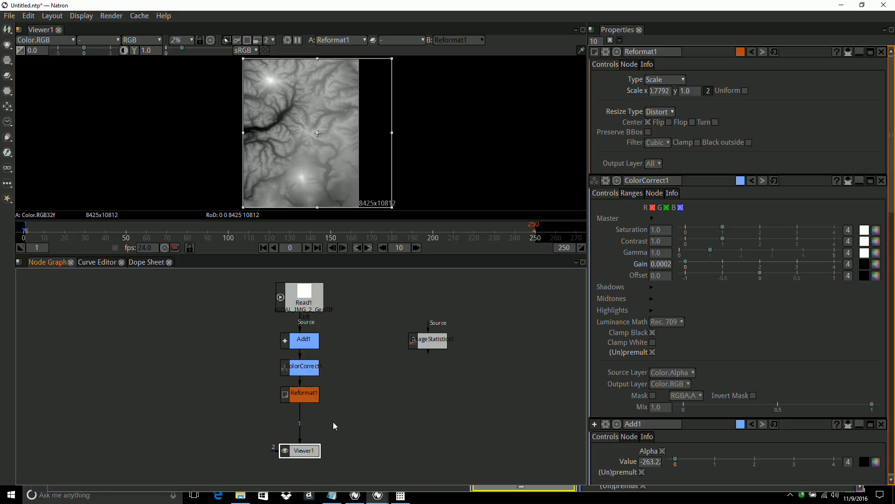
click(310, 399)
right_click(310, 401)
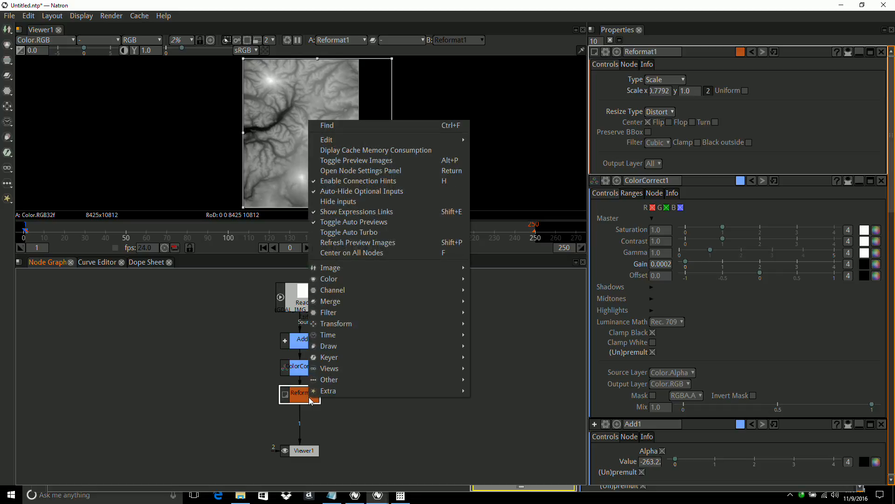
mouse_move(349, 323)
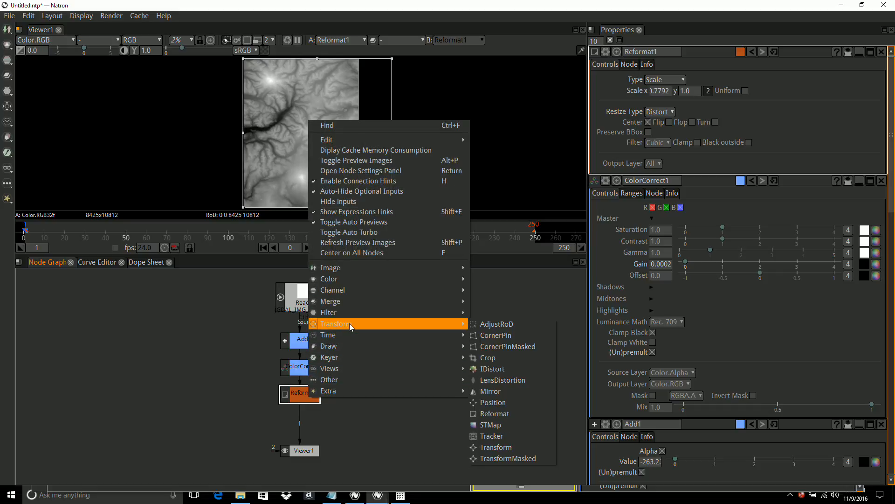
click(490, 359)
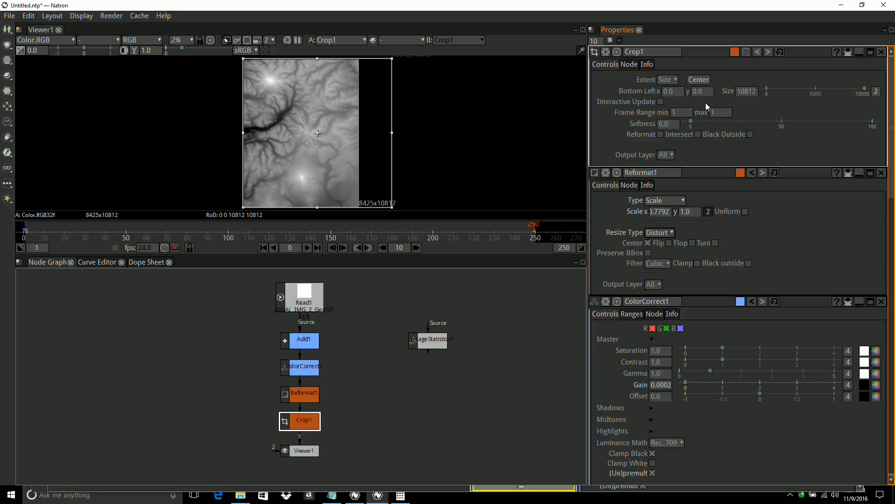
Set Crop1's size to 4096
click(680, 90)
click(754, 94)
drag(757, 93, 725, 92)
text(4096)
key(Return)
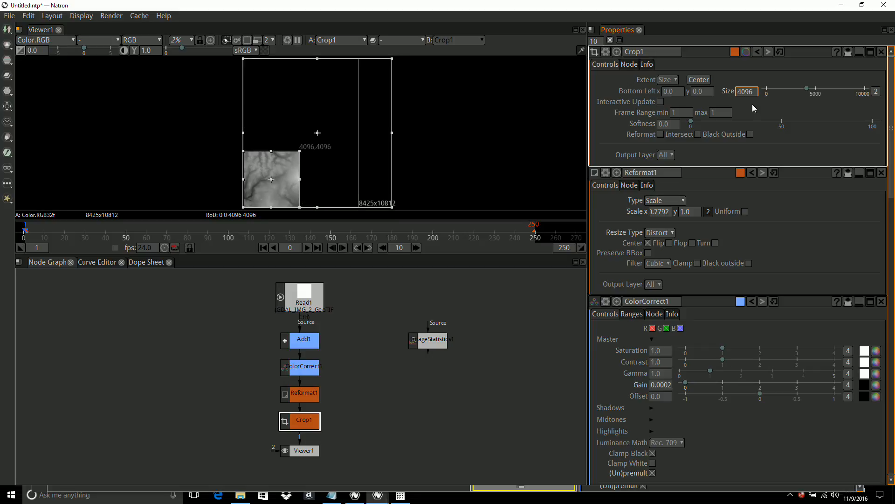
Move the crop region over the image's upper-left peak, with its bottom left at about 40, 6670, and enable Reformat on Crop1
drag(270, 178, 272, 89)
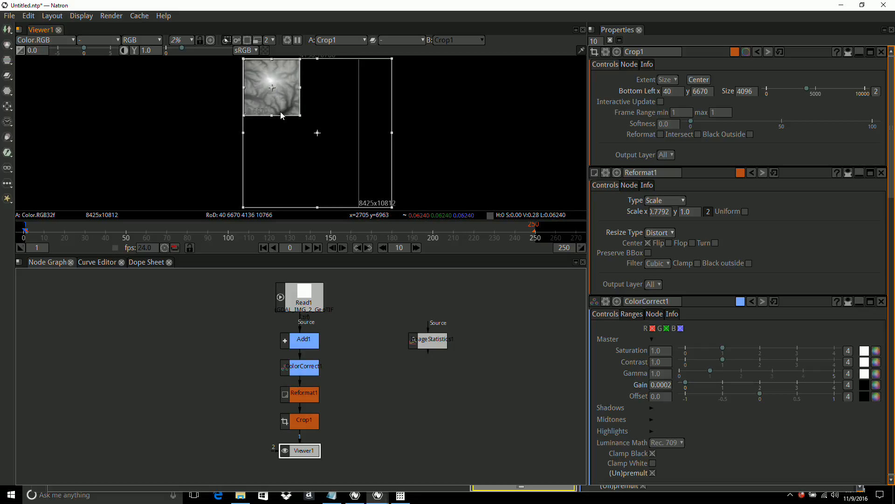
click(661, 134)
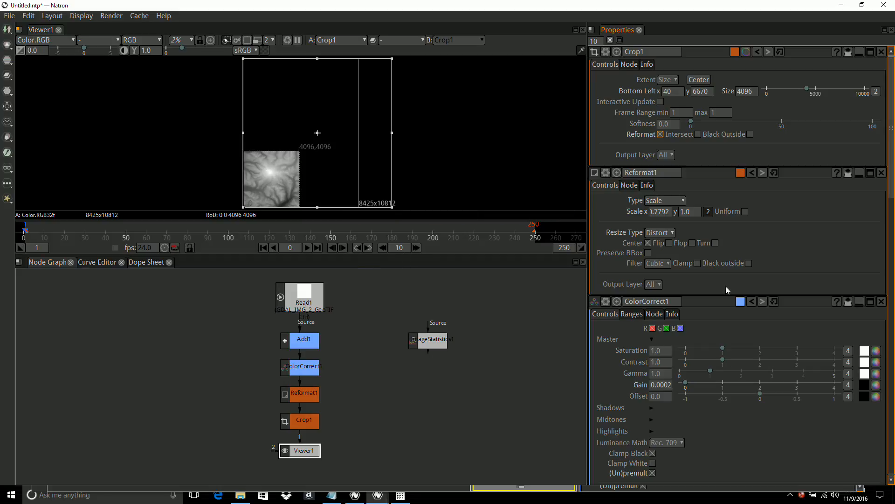
Check the output format choices in the project settings and start a new format named squaare_4k
drag(892, 121, 892, 415)
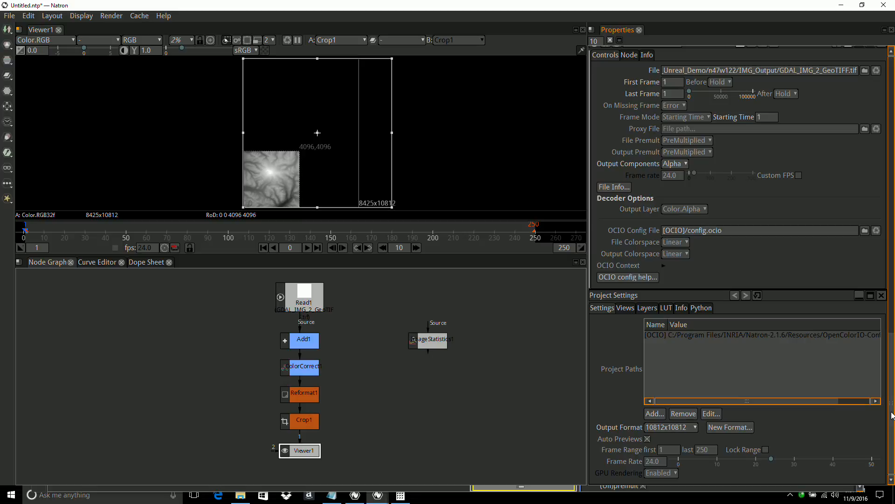
click(694, 427)
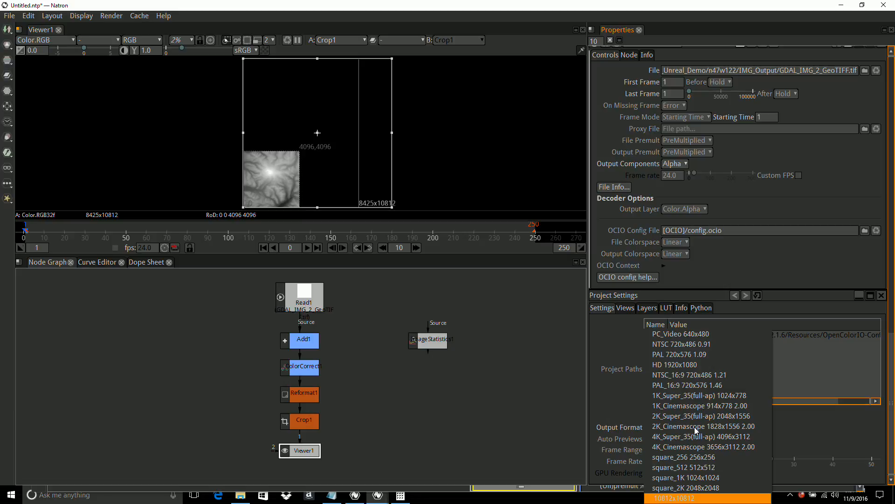
click(795, 427)
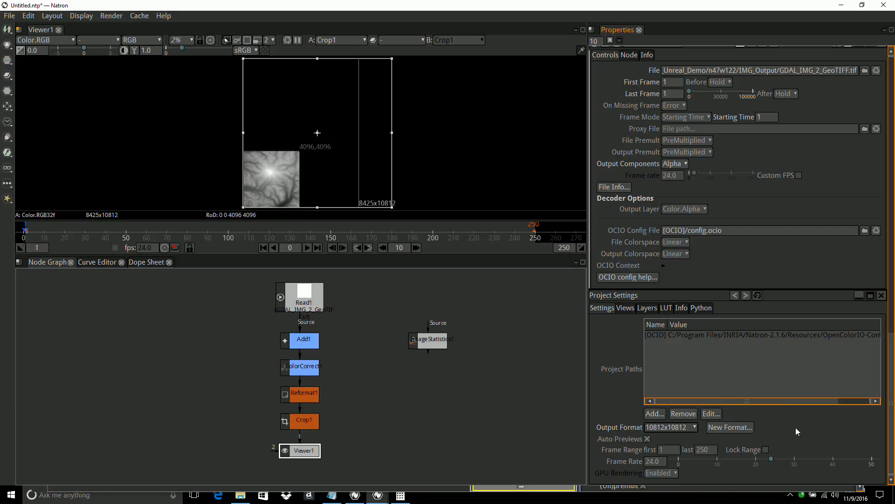
click(728, 427)
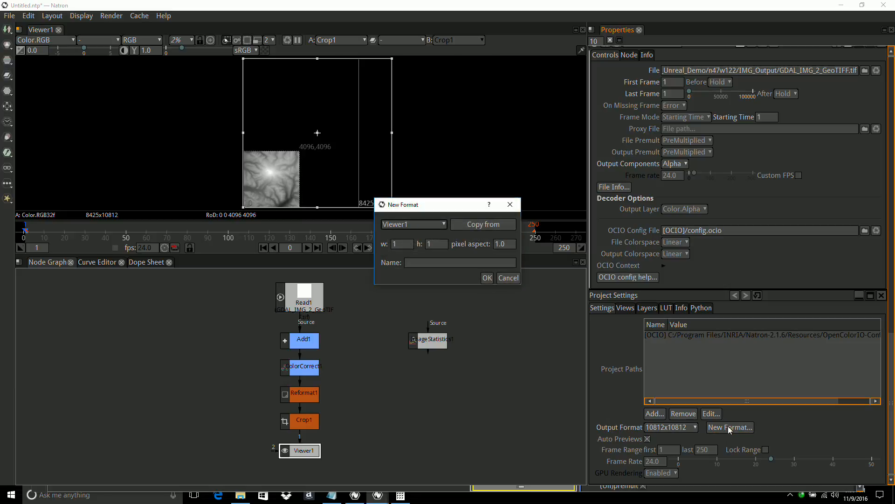
click(419, 264)
text(square)
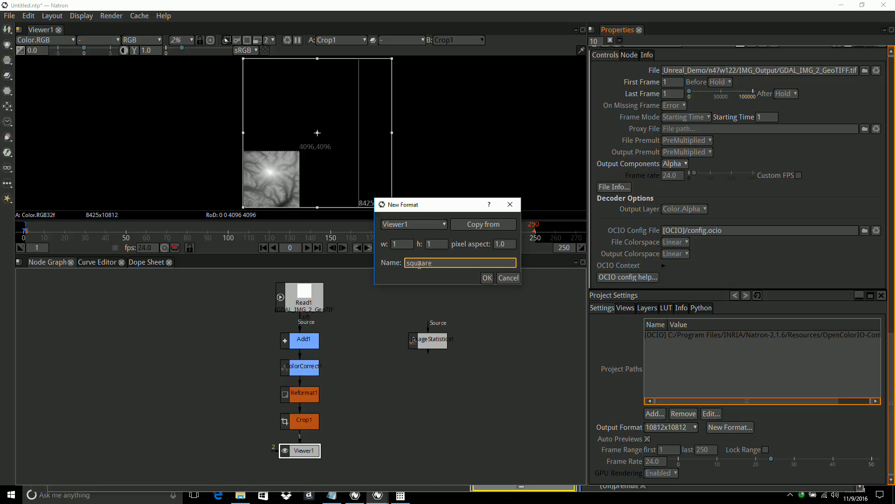
text( 4k)
key(BackSpace)
key(BackSpace)
key(BackSpace)
text(_4k)
Set the new format's width and height to 4096, correct its name to square_4k and create it
click(399, 245)
text(4096)
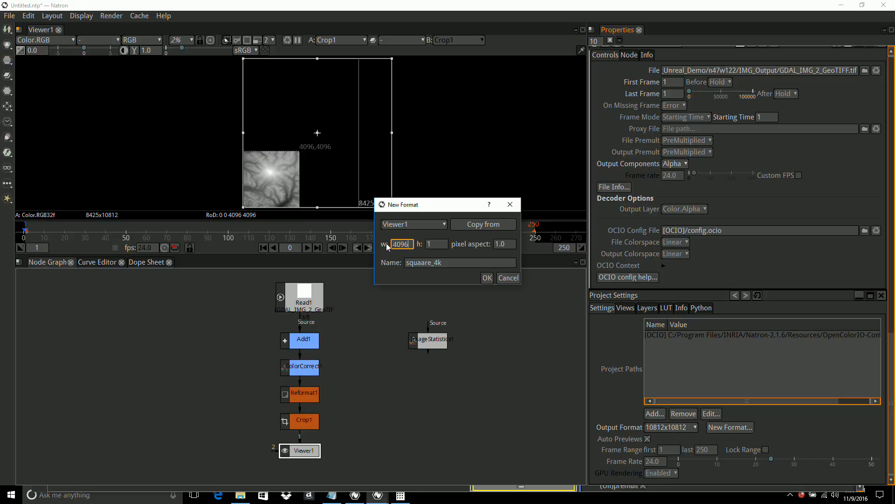
click(439, 244)
drag(439, 244, 422, 246)
text(4096)
click(426, 262)
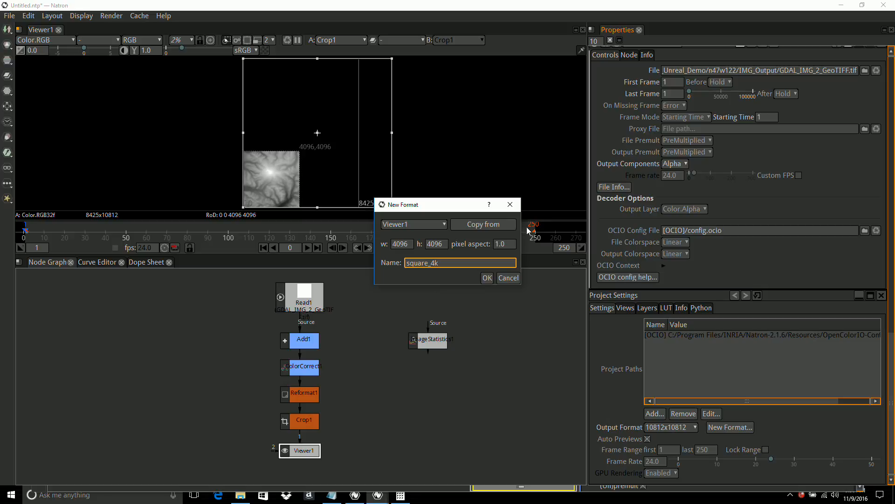
click(487, 278)
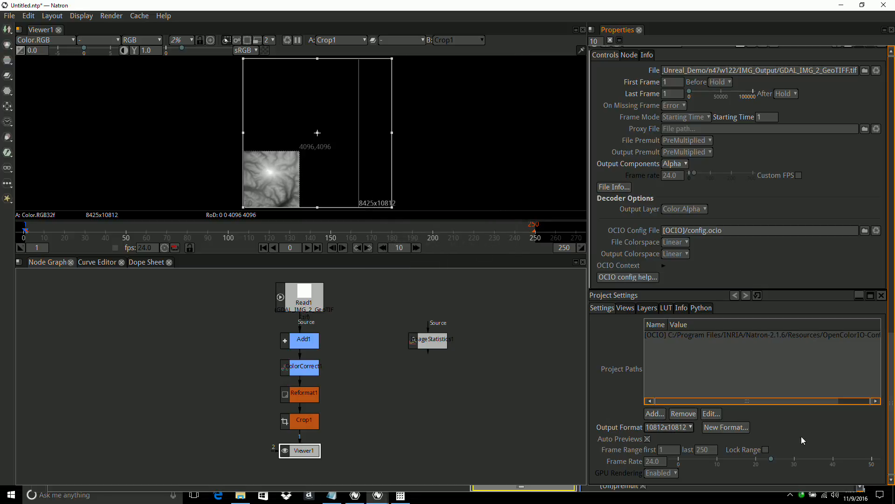
Set the last frame of the project's frame range to 1
double_click(703, 450)
text(1)
key(Return)
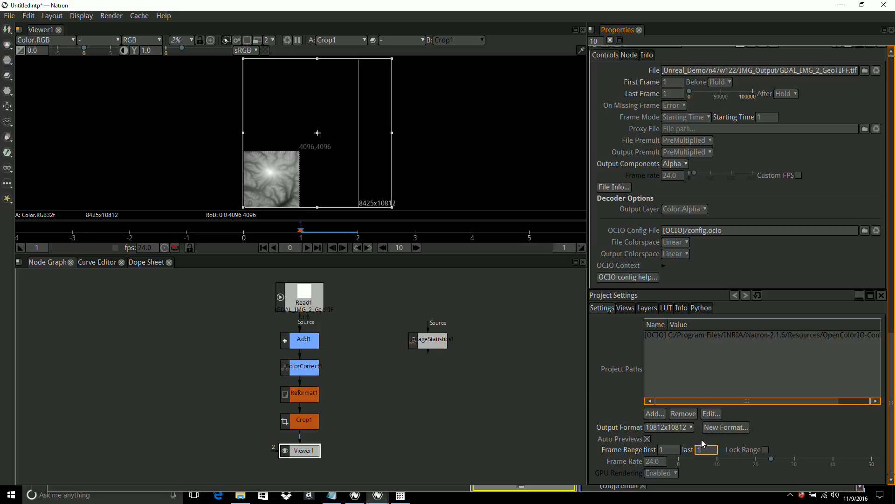
Add a Write node after Crop1 and browse its save location up to the USGS_Unreal_Demo folder
click(304, 424)
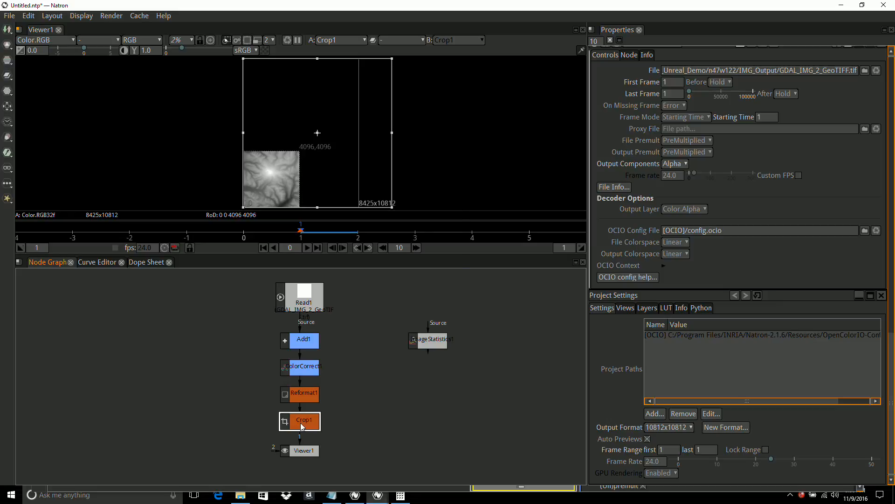
right_click(302, 426)
mouse_move(354, 295)
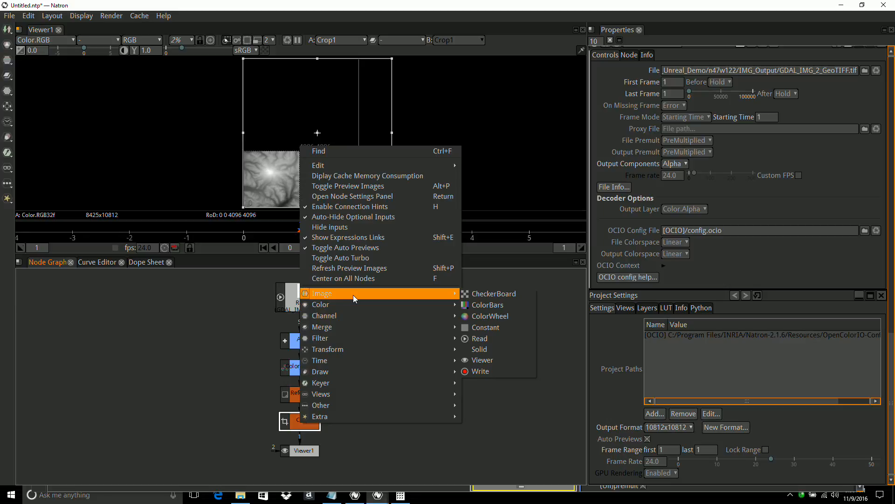
click(484, 370)
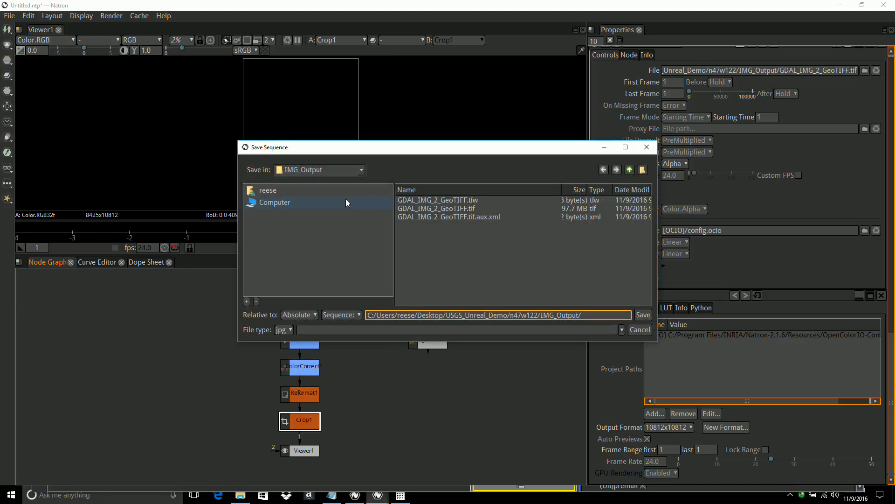
click(630, 170)
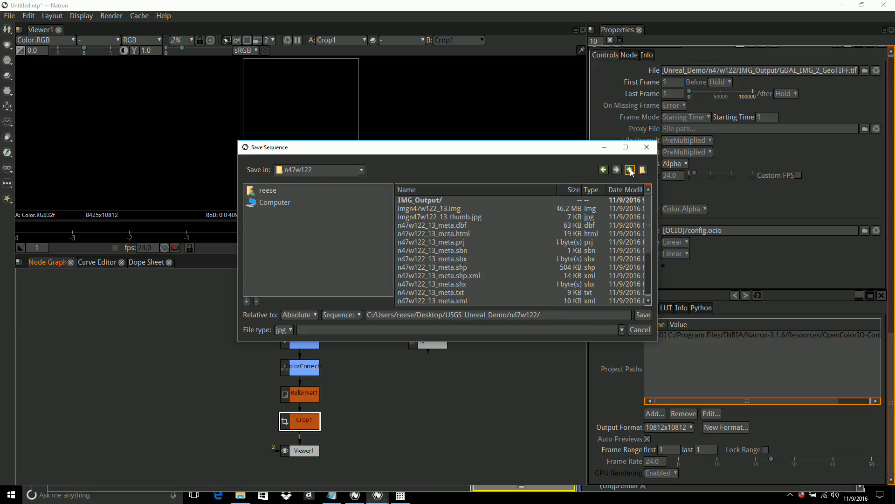
click(630, 170)
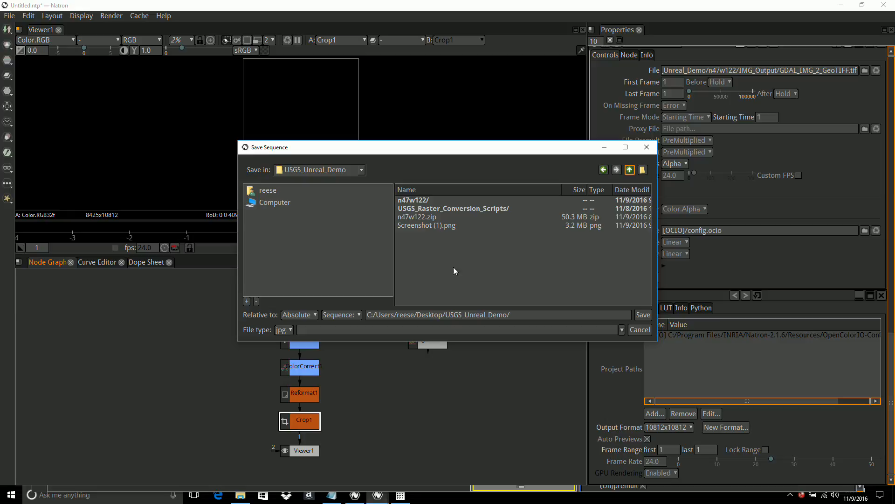
Set the file type of the Write node's output to png
click(292, 331)
scroll(296, 368, down, 13)
scroll(296, 433, down, 13)
scroll(298, 443, down, 7)
scroll(301, 432, down, 2)
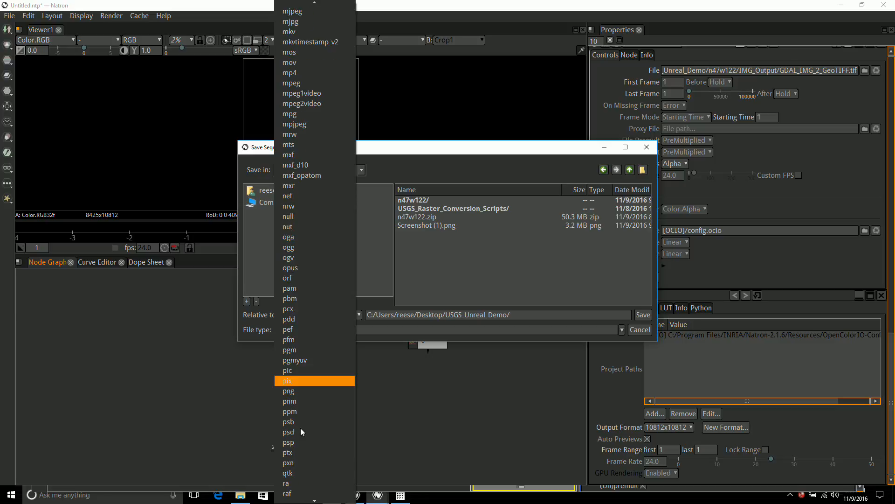
click(297, 393)
Name the output file MtRainerDEM.png and save it as the Write node's target in USGS_Unreal_Demo
click(541, 316)
key(BackSpace)
key(BackSpace)
key(BackSpace)
key(BackSpace)
key(BackSpace)
key(BackSpace)
key(BackSpace)
key(BackSpace)
key(BackSpace)
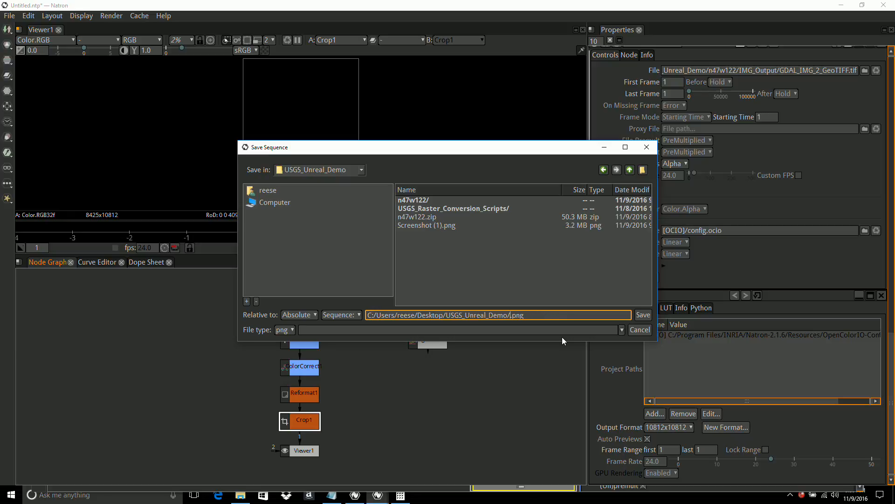
text(MtRainerDEM)
click(642, 315)
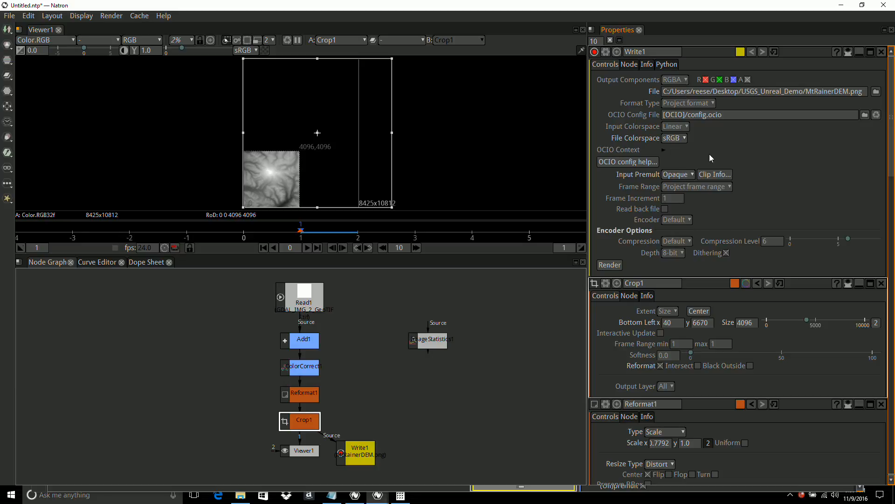
Set Write1's file colorspace to Linear and its encoder depth to 16-bit
click(684, 139)
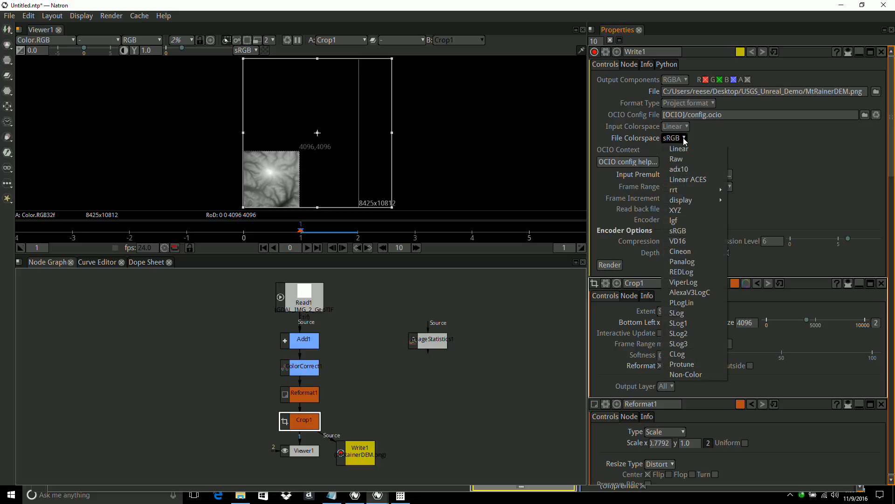
click(683, 151)
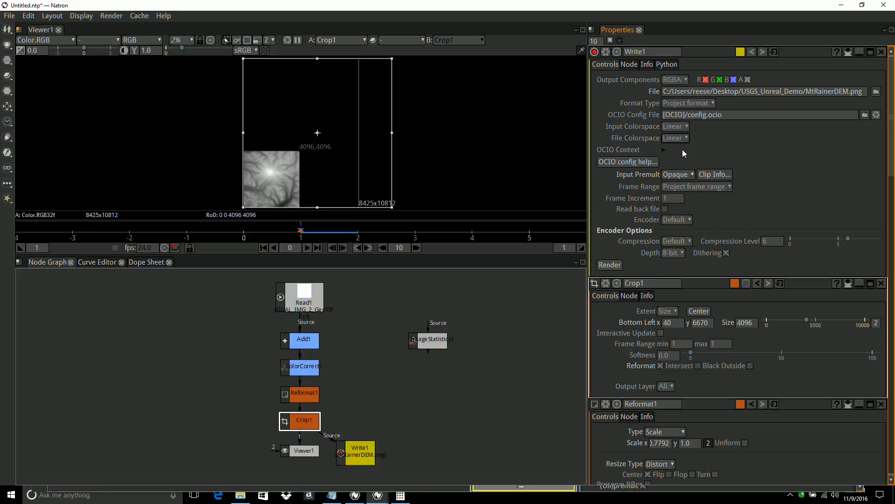
click(682, 253)
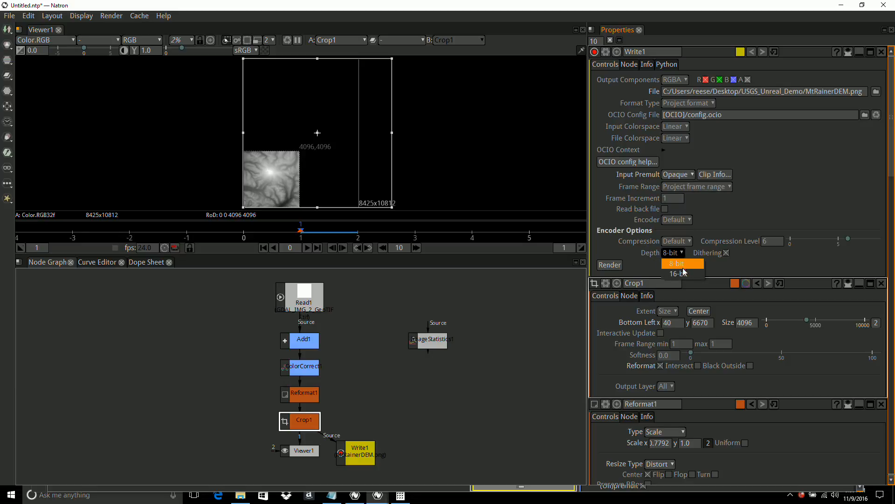
click(681, 273)
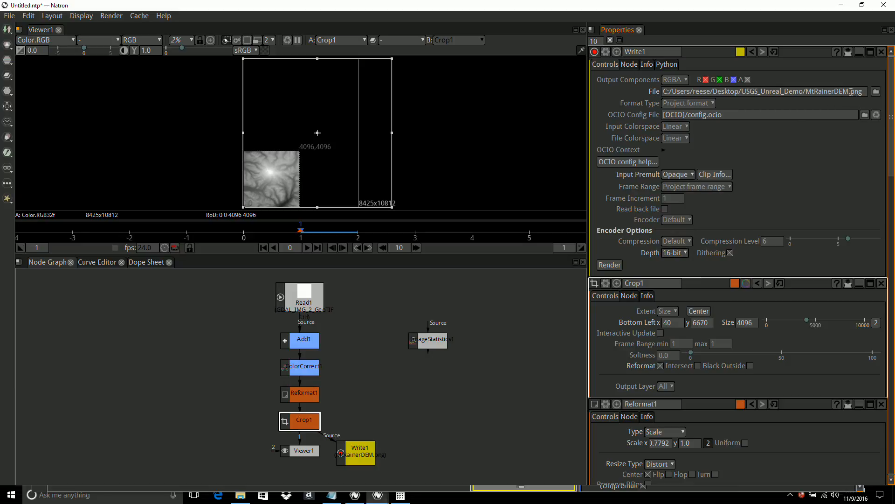
Save the project as usgs_demo in the USGS_Unreal_Demo folder
click(9, 16)
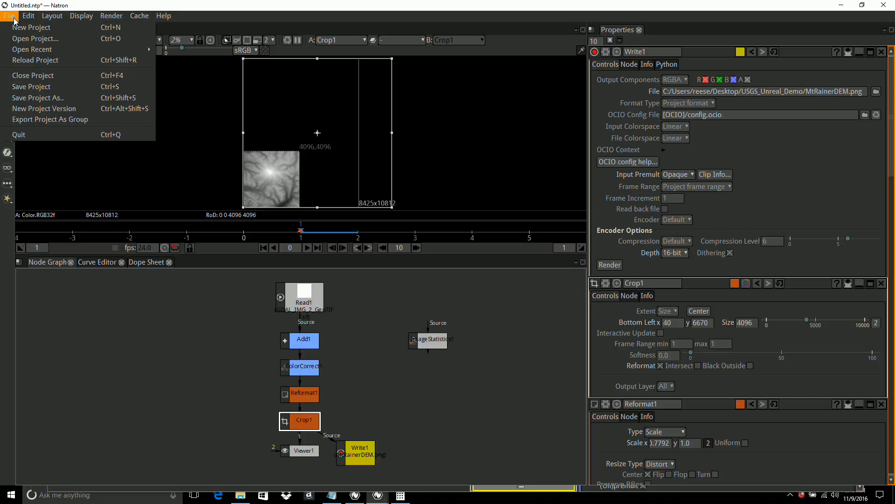
click(38, 89)
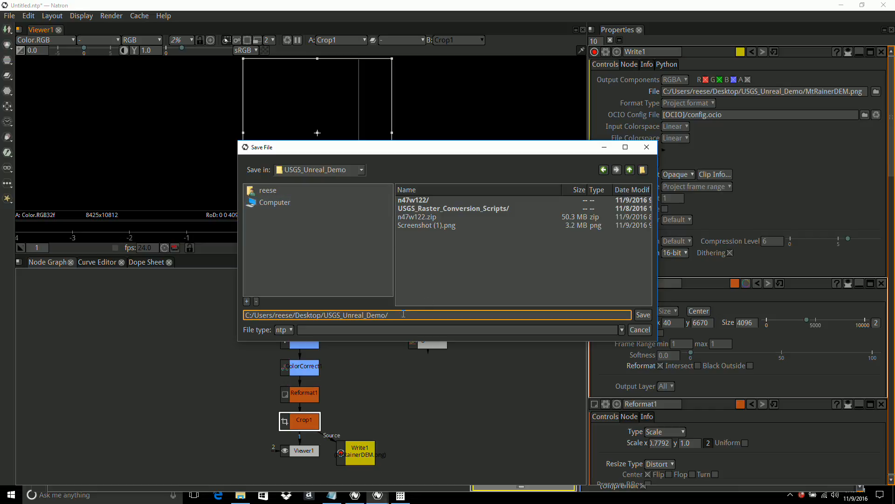
text(usgs_demo)
key(Return)
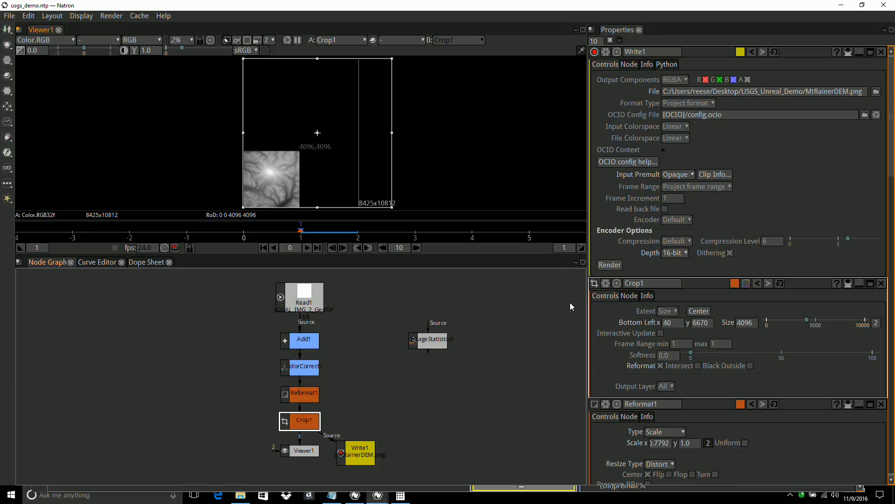
Render Write1, then switch to File Explorer and preview MtRainerDEM.png in the USGS_Unreal_Demo folder
click(609, 264)
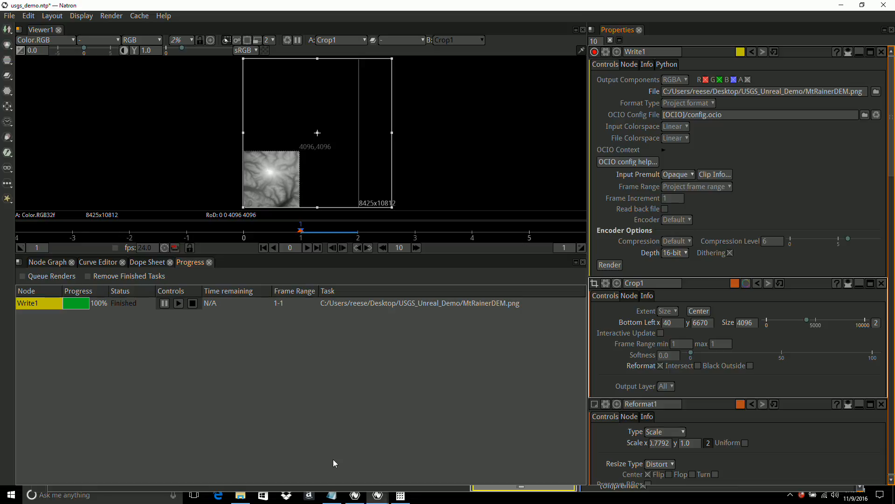
click(240, 495)
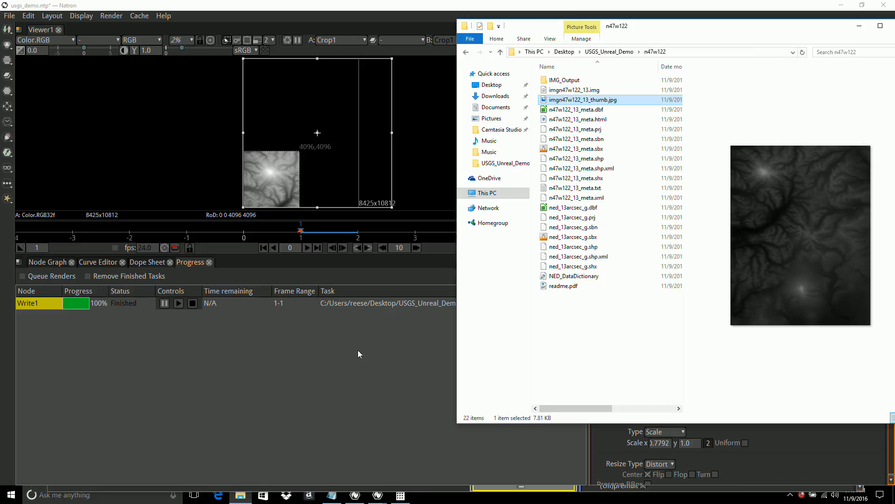
click(609, 51)
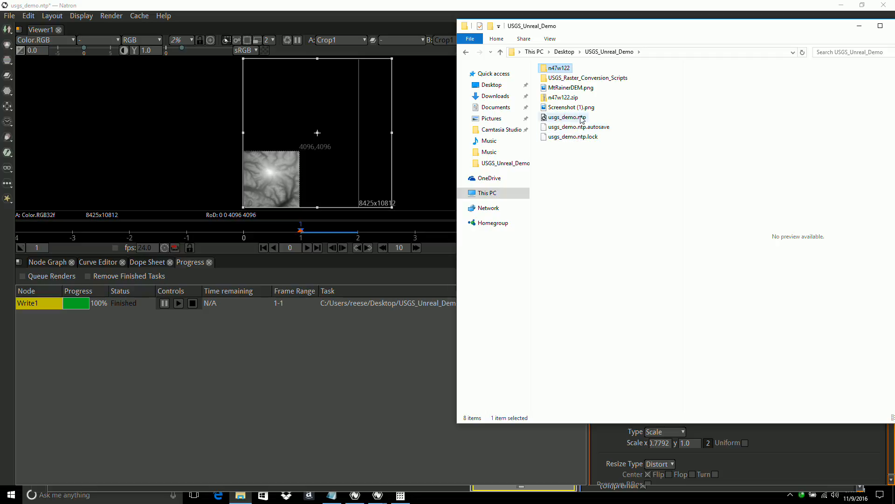
click(578, 90)
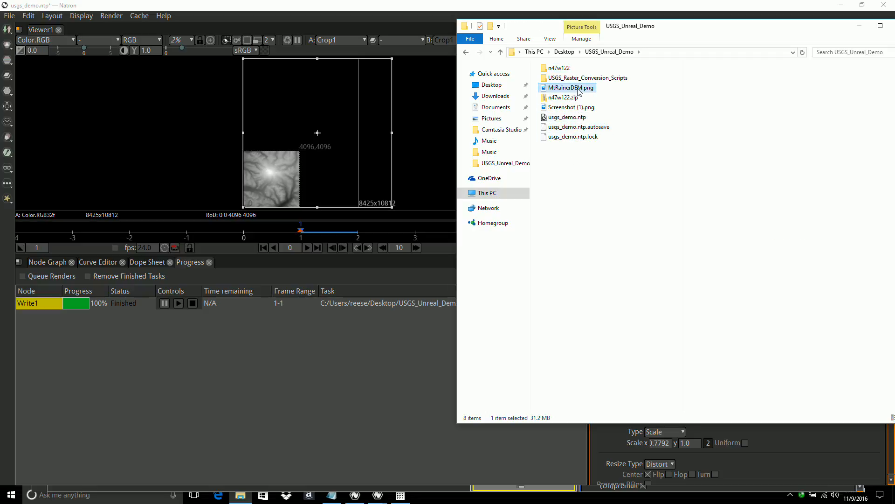
drag(651, 29, 607, 28)
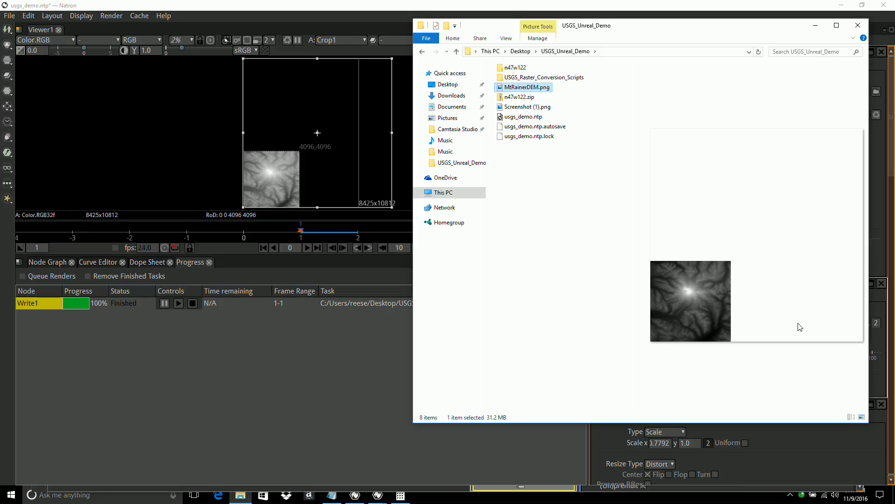
Return to Natron's node graph and check Write1's format type choices, keeping Project format
click(295, 379)
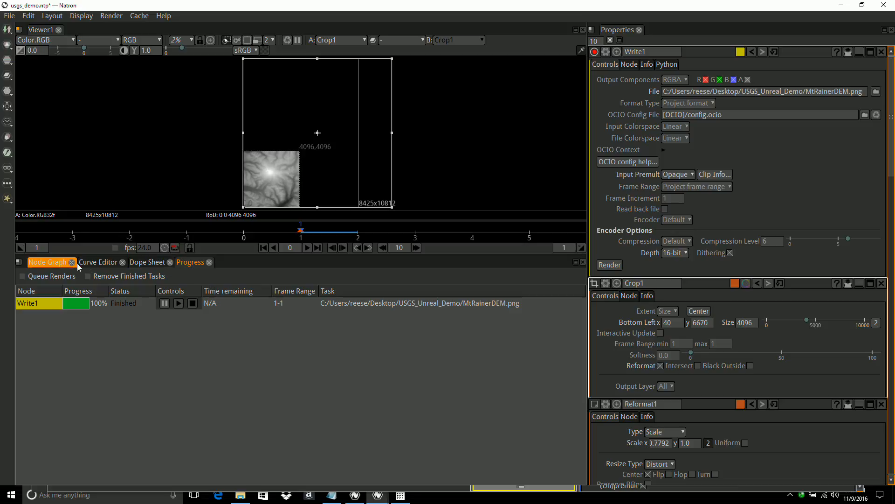
click(39, 263)
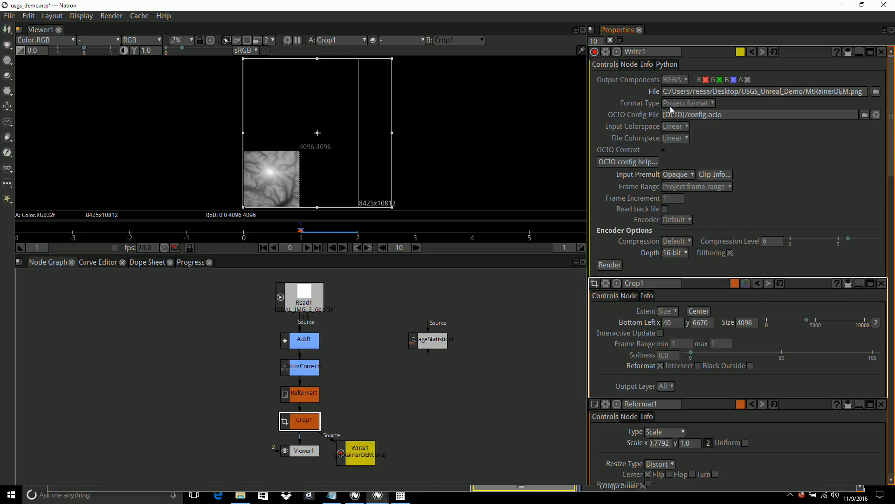
click(714, 103)
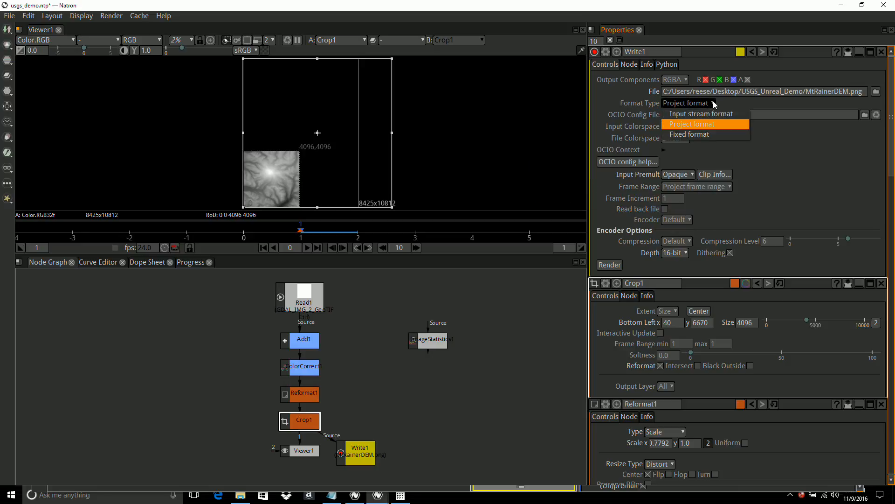
click(709, 125)
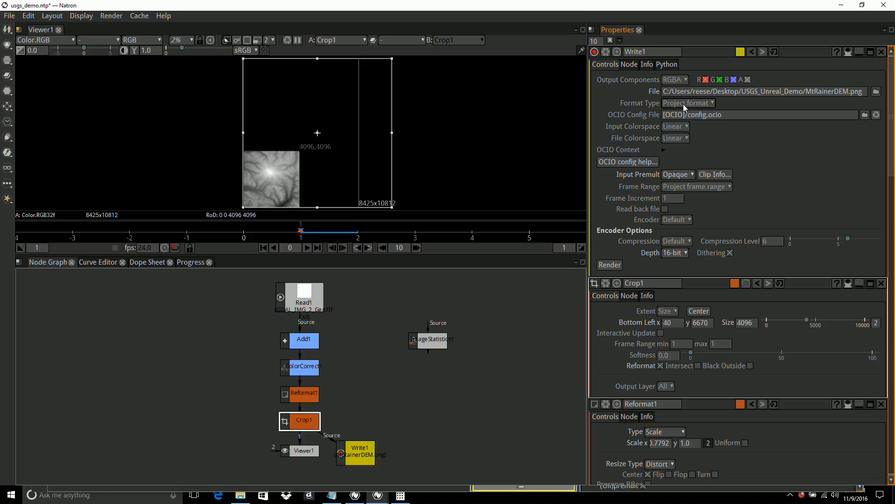
Set the project's output format to square_4k 4096x4096 and save the project
drag(892, 107, 892, 412)
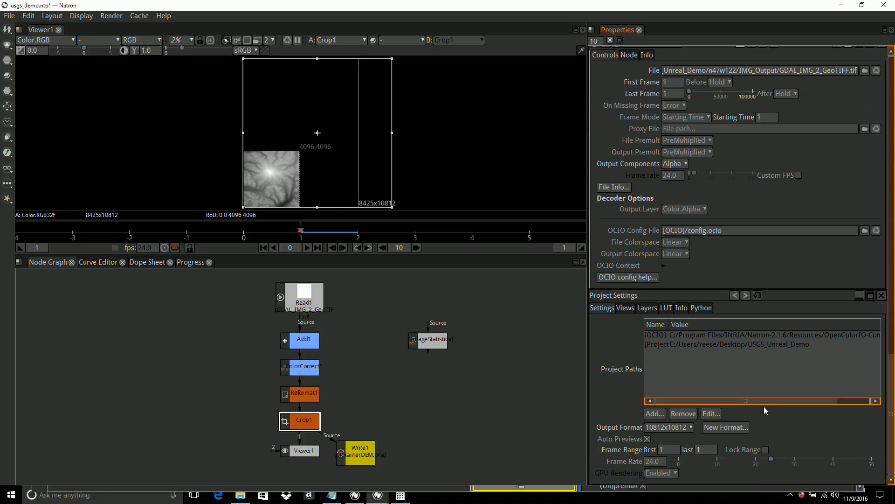
click(691, 427)
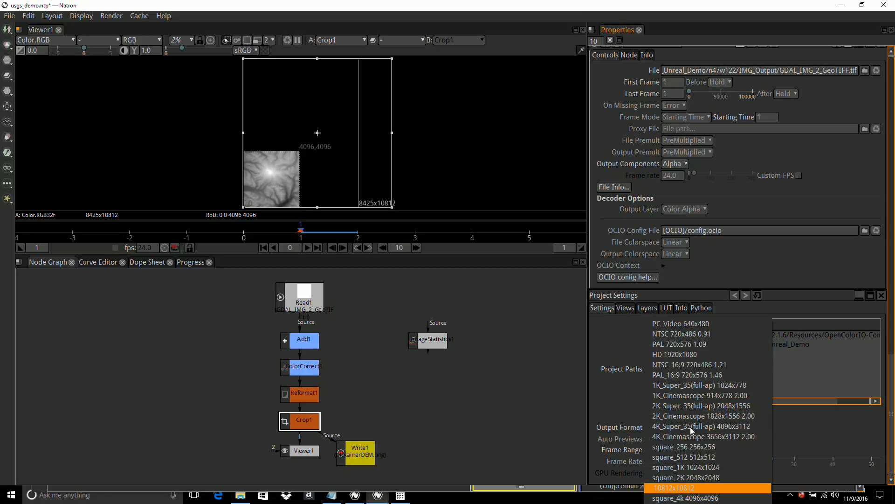
click(696, 498)
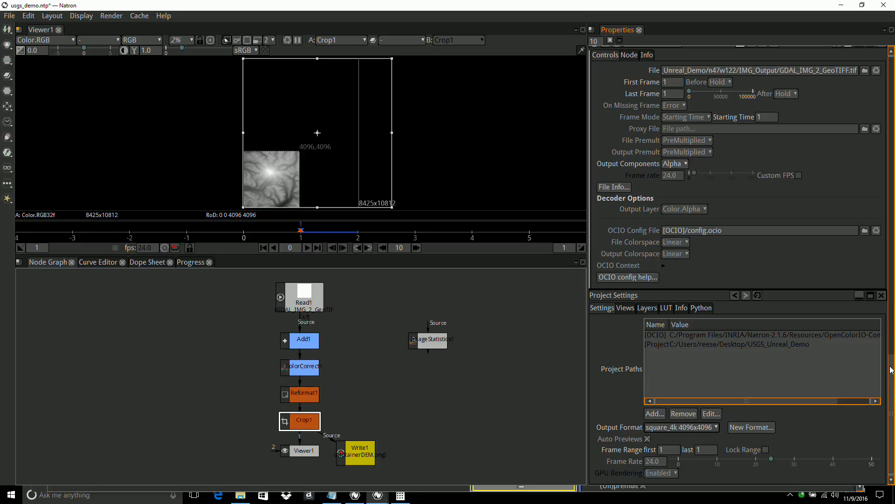
click(10, 16)
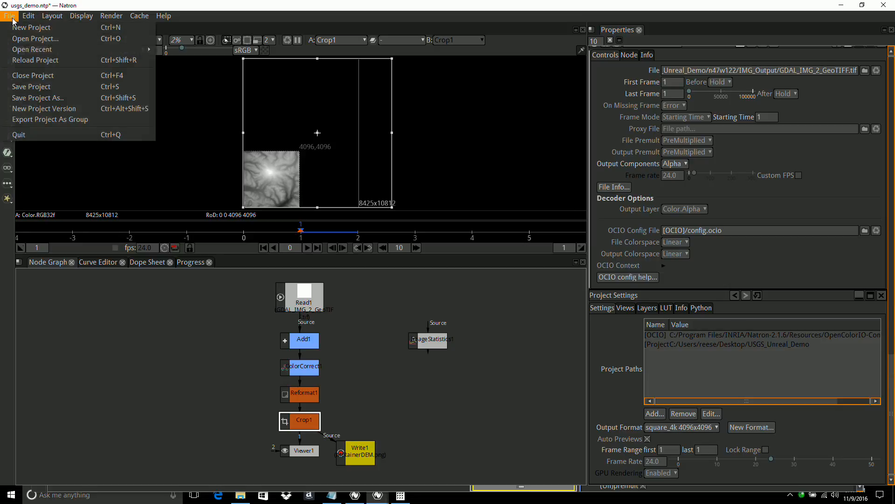
click(40, 93)
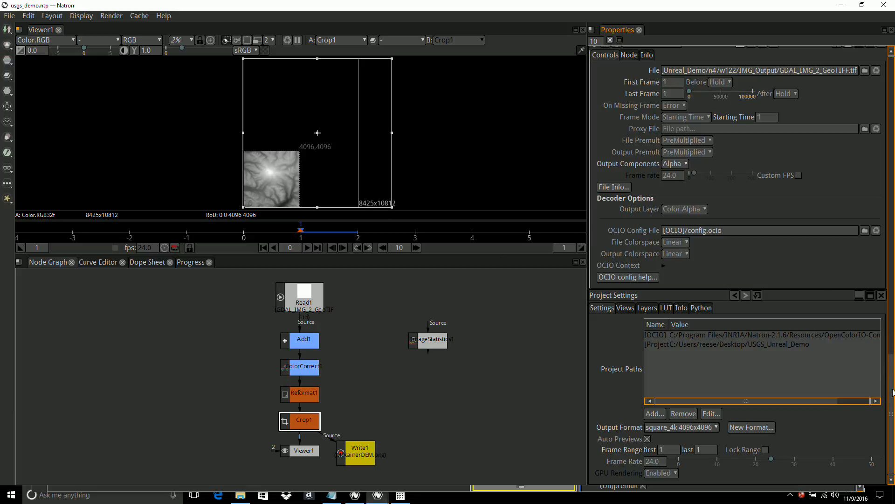
Render Write1 again to MtRainerDEM.png and preview the new image in File Explorer
double_click(365, 454)
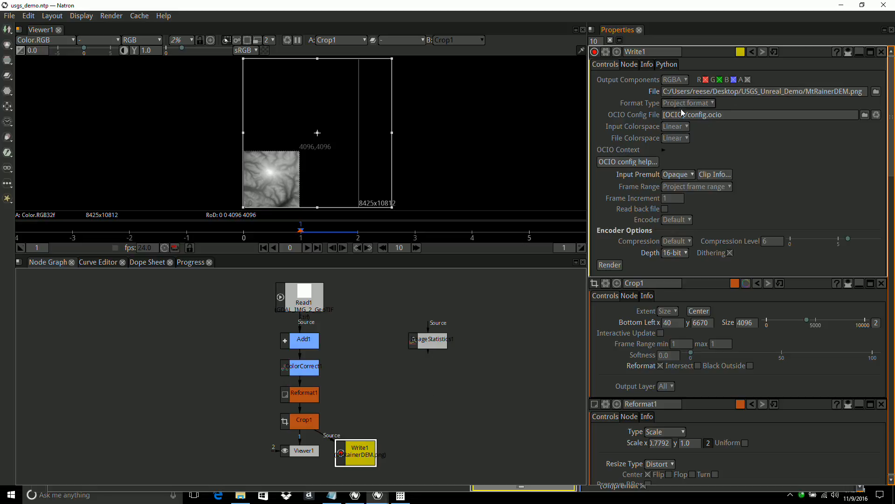
click(609, 264)
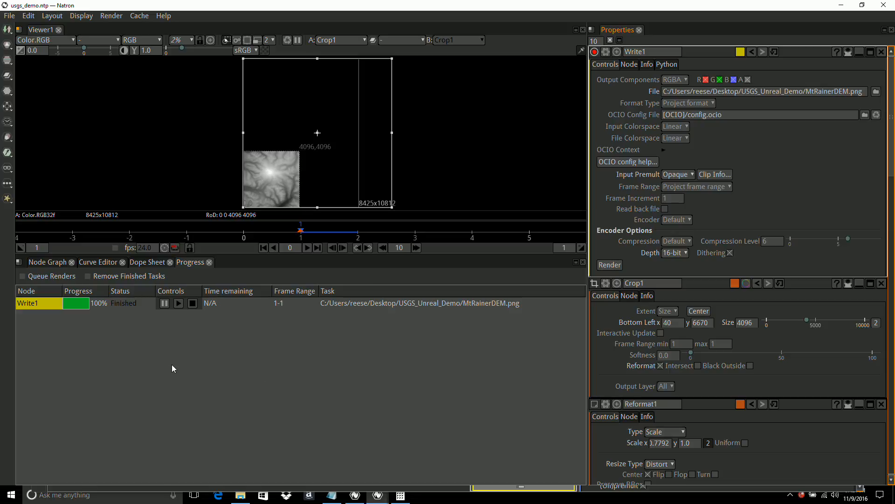
click(240, 496)
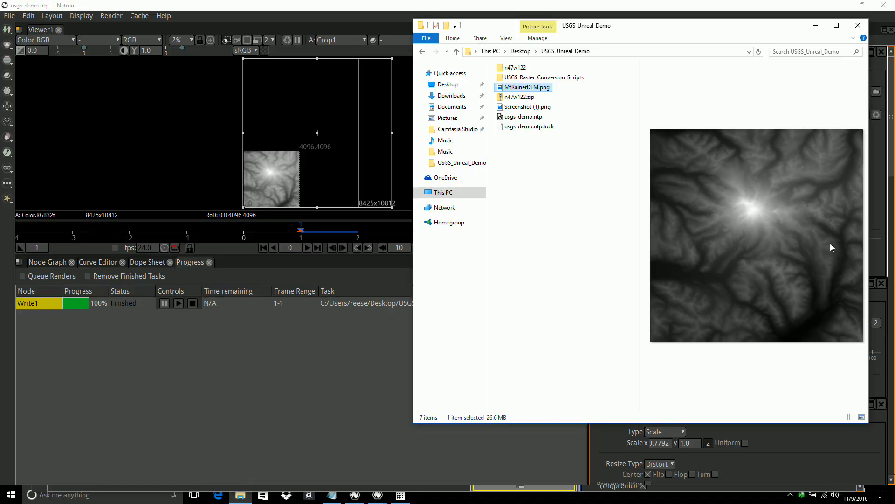
Check the dimensions and bit depth of MtRainerDEM.png in its file properties
right_click(546, 88)
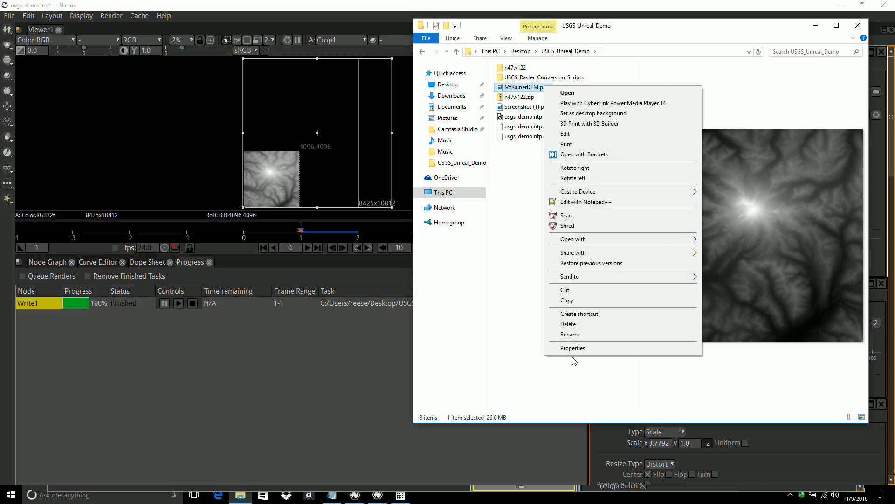
click(575, 351)
click(608, 108)
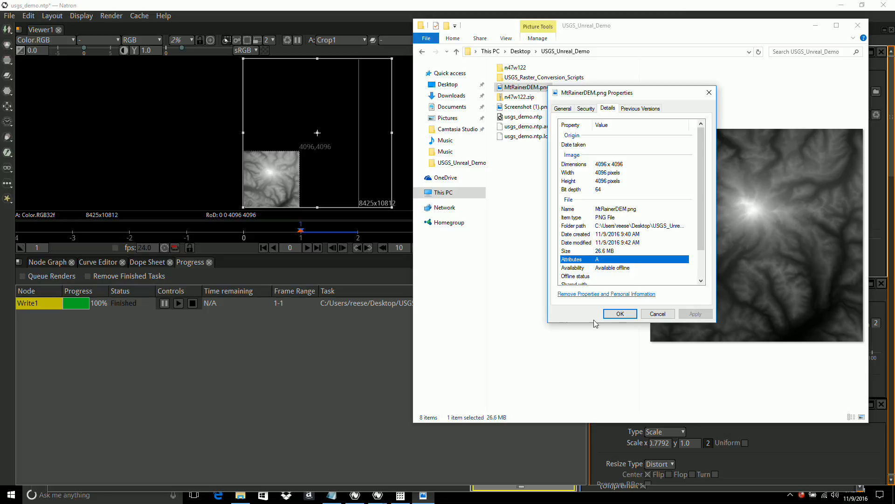
click(619, 314)
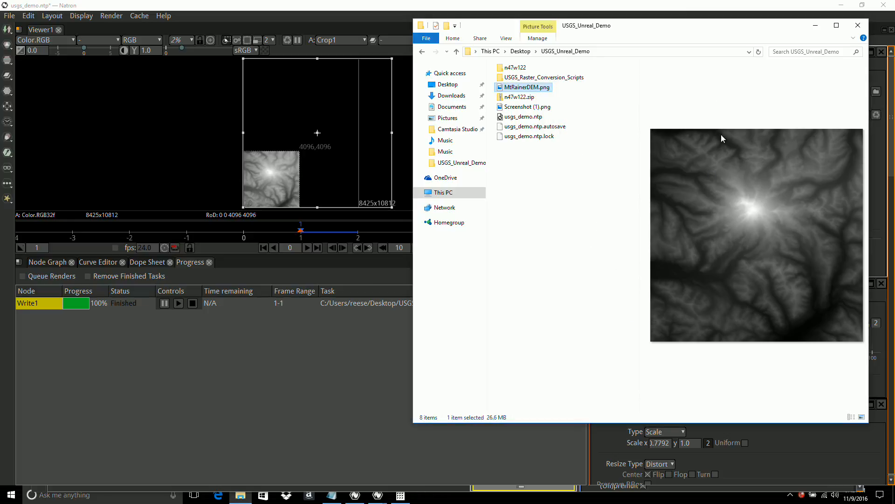